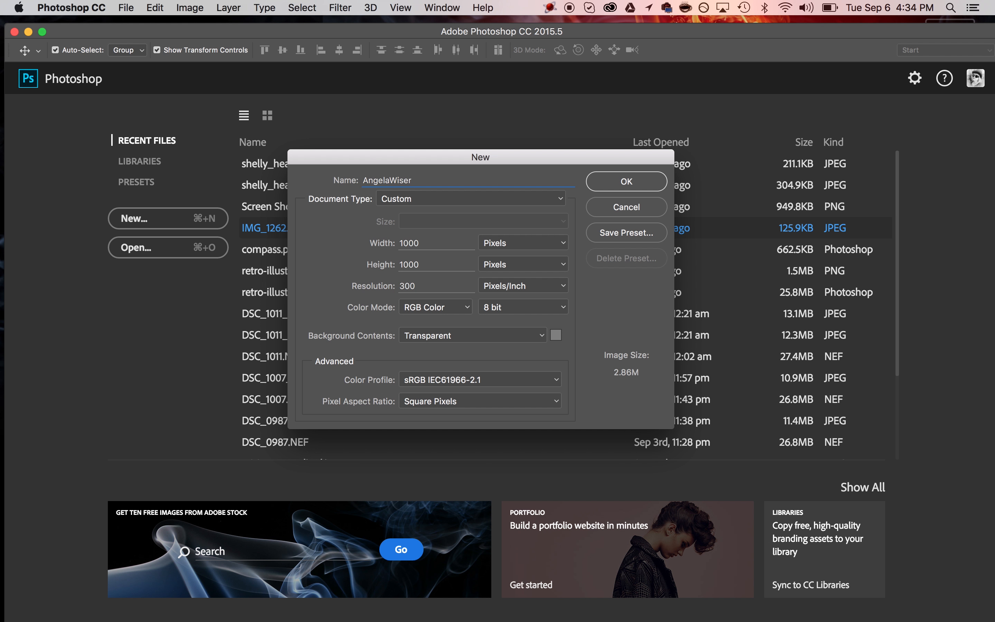
- Create the 'Logo' document at 1000 × 1000 px, 300 ppi, with a transparent background
type("Logo")
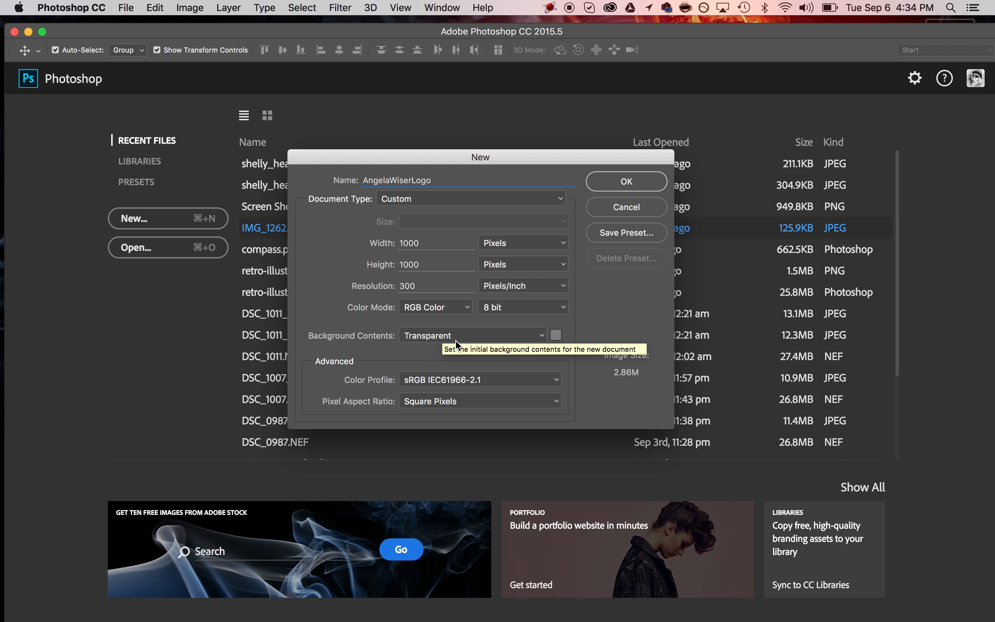
left_click(632, 182)
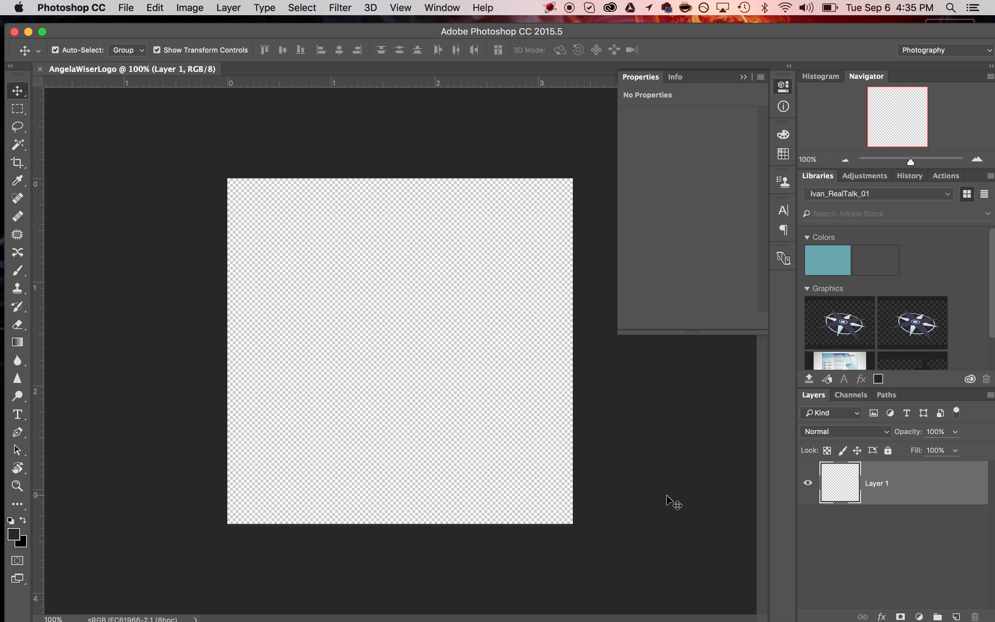
- On a new layer, draw an RGB Green rectangle covering the entire logo canvas
left_click(956, 616)
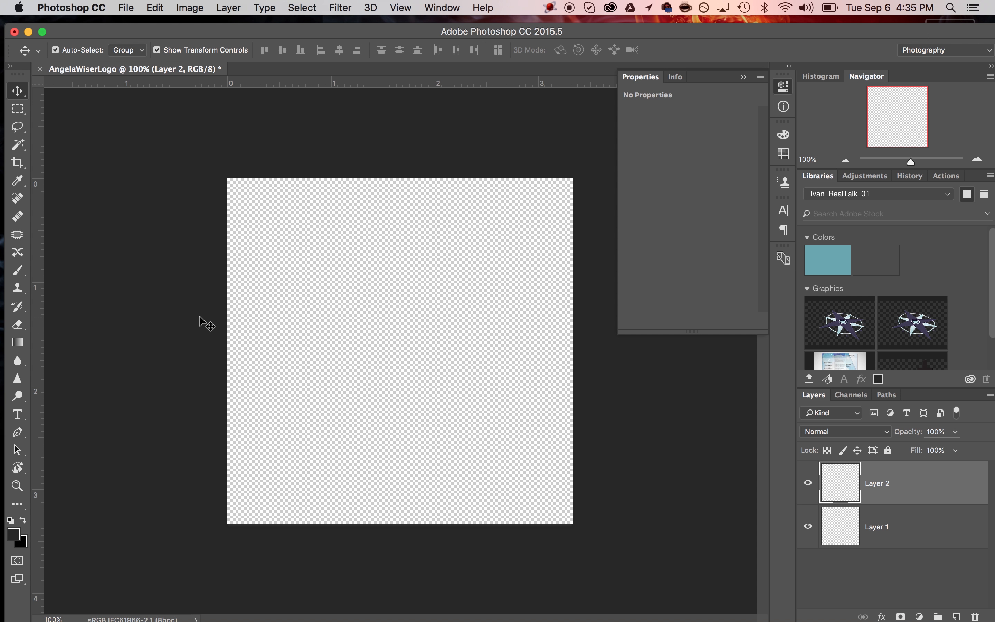
left_click(24, 506)
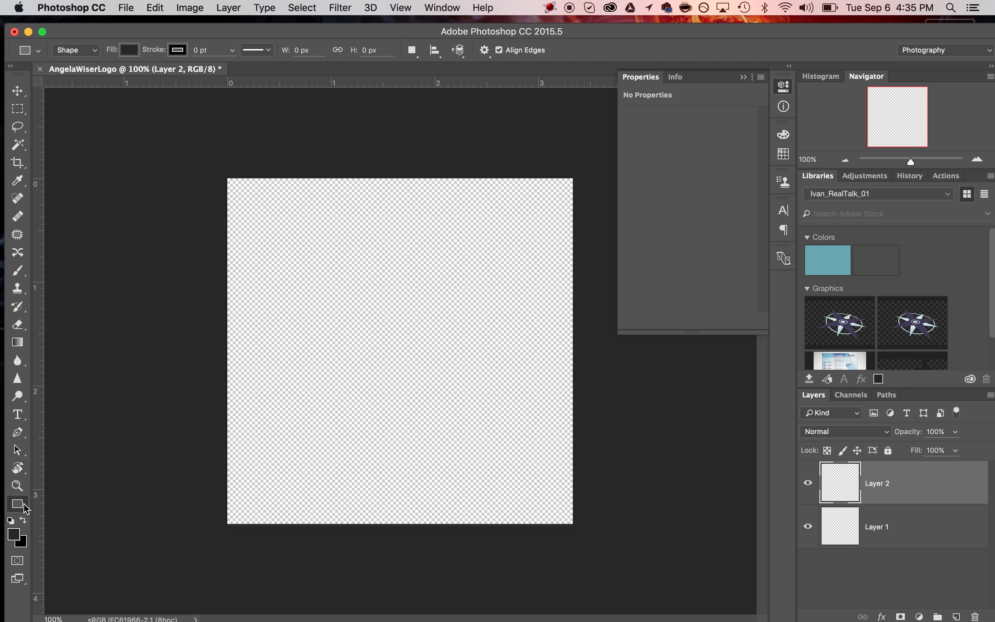
left_click(30, 509)
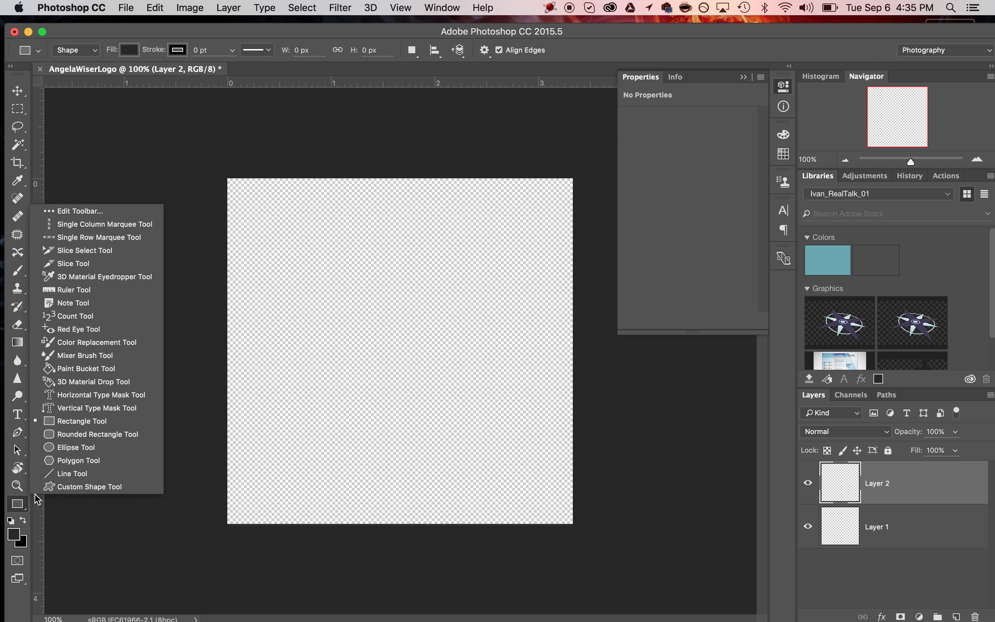
left_click(82, 424)
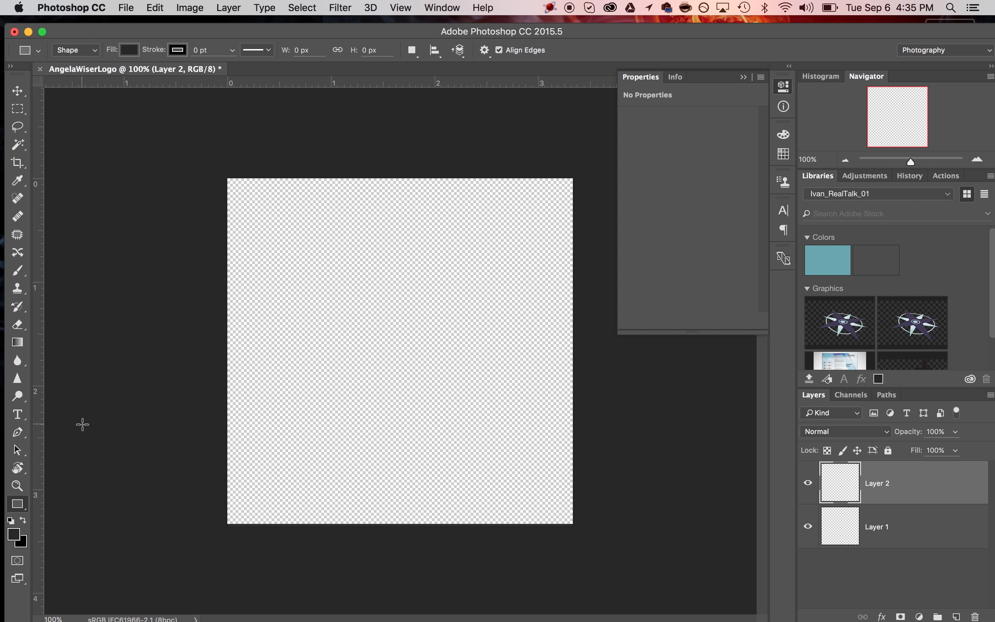
left_click(129, 50)
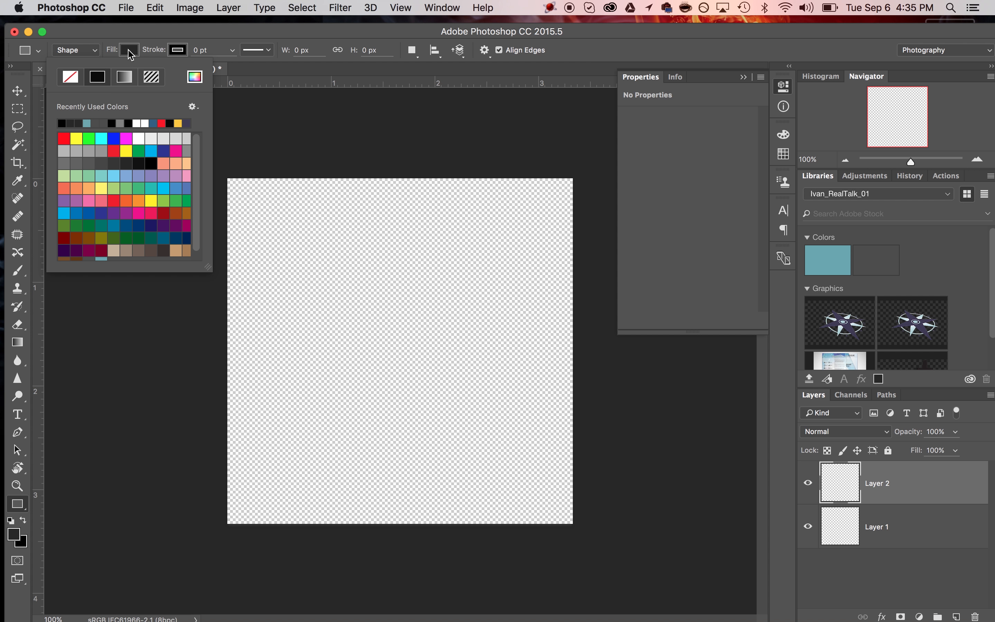
left_click(91, 140)
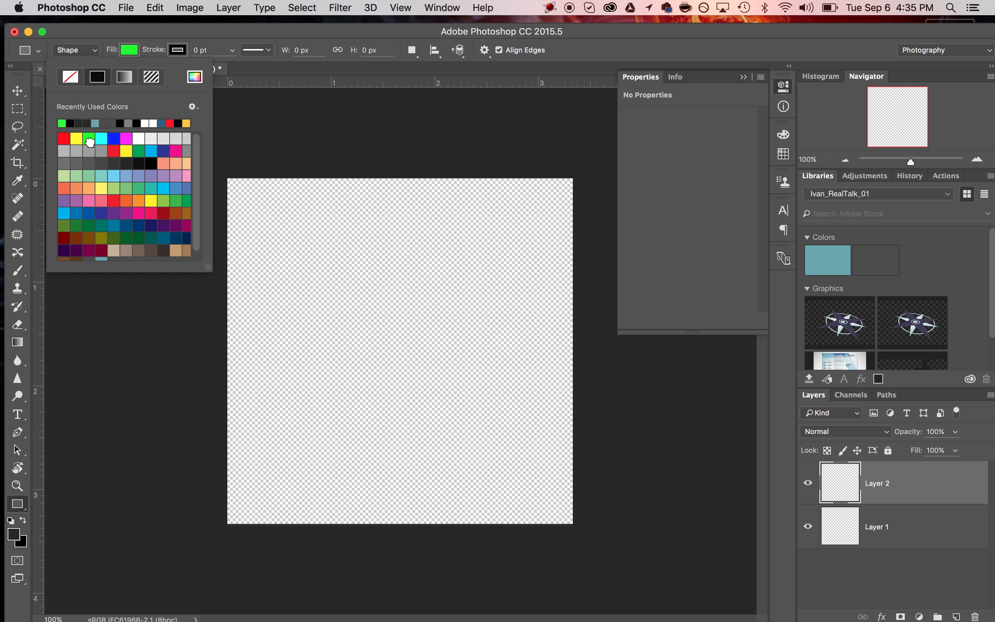
left_click(225, 169)
left_click_drag(222, 169, 601, 535)
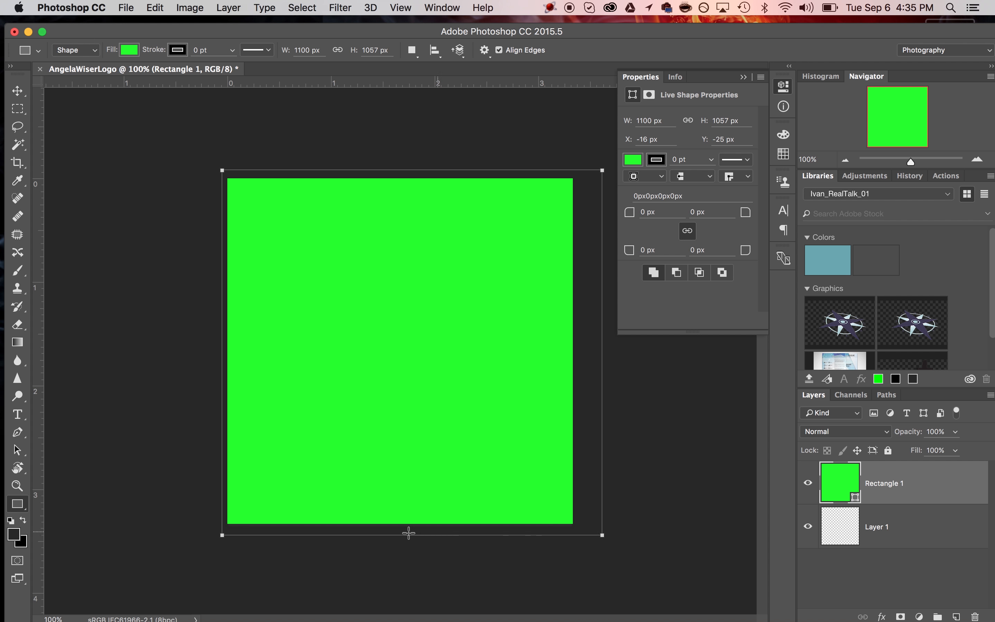
- Add a text layer on the canvas containing the person's name
left_click(17, 415)
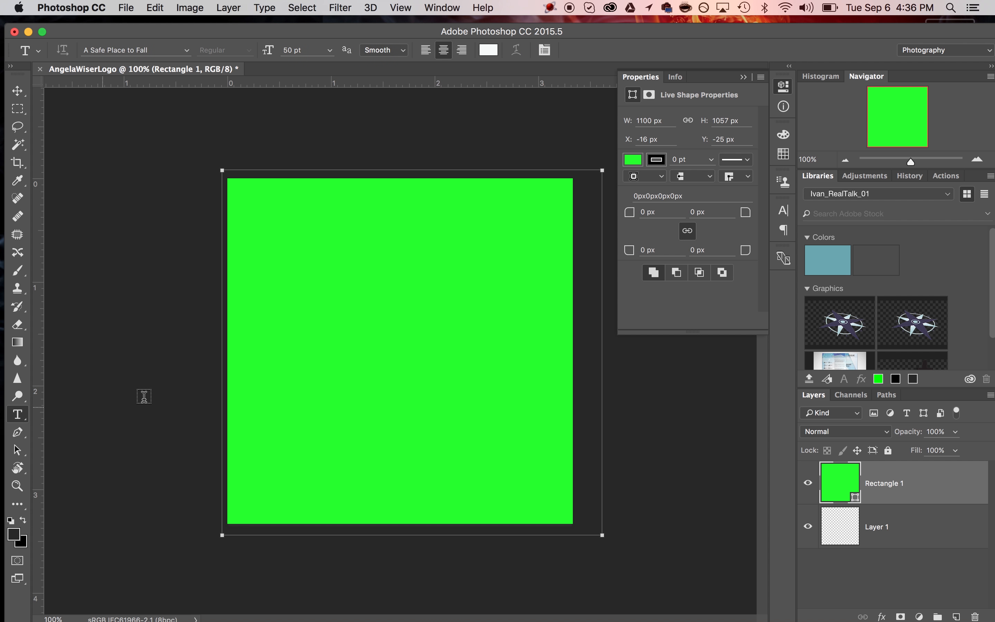
left_click(273, 247)
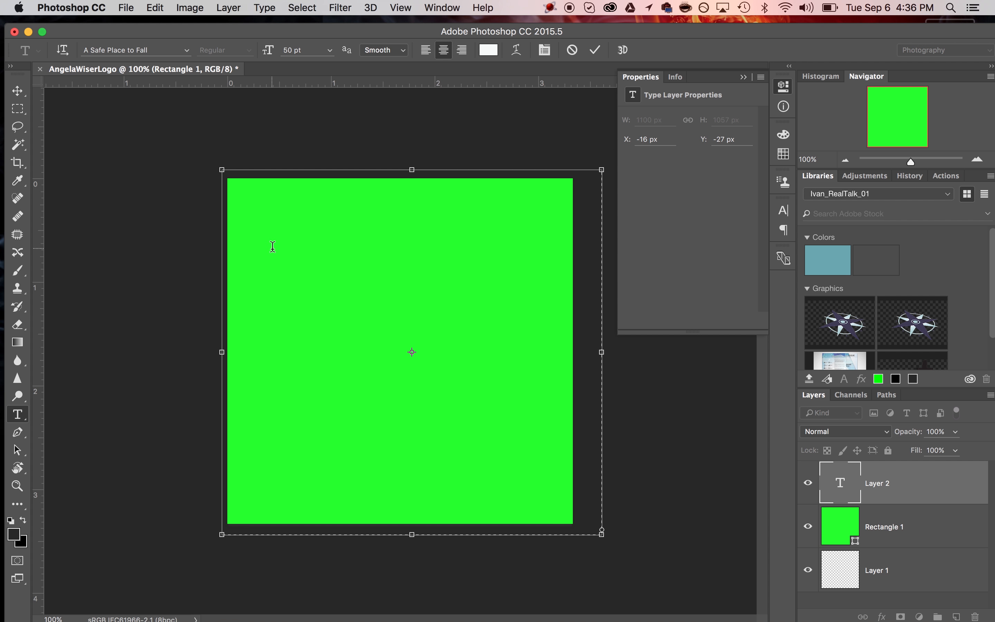
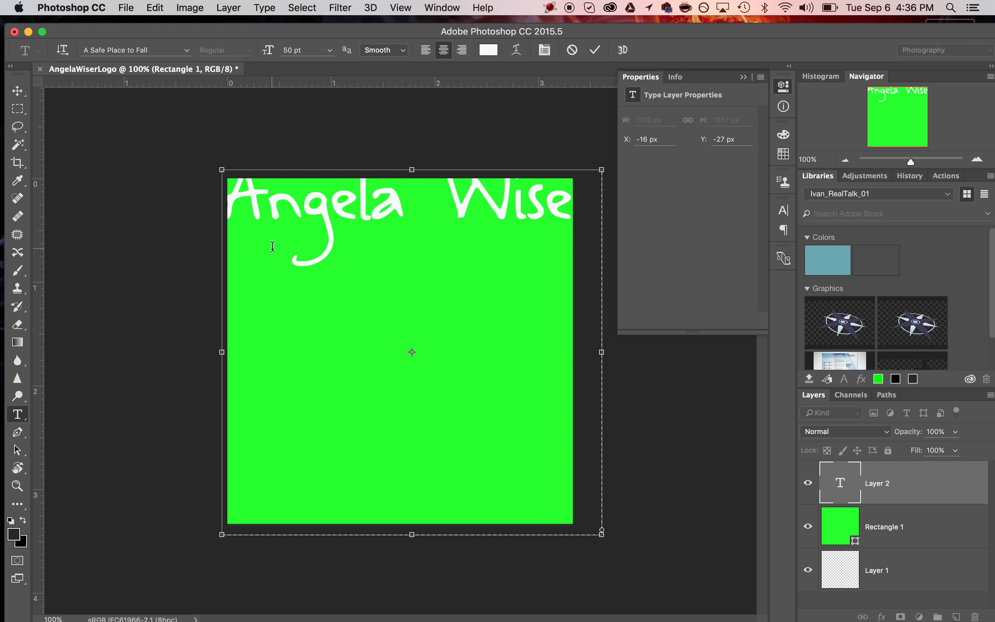
- Change the whole name text to the Ageone serif font
left_click(296, 210)
key("super+a")
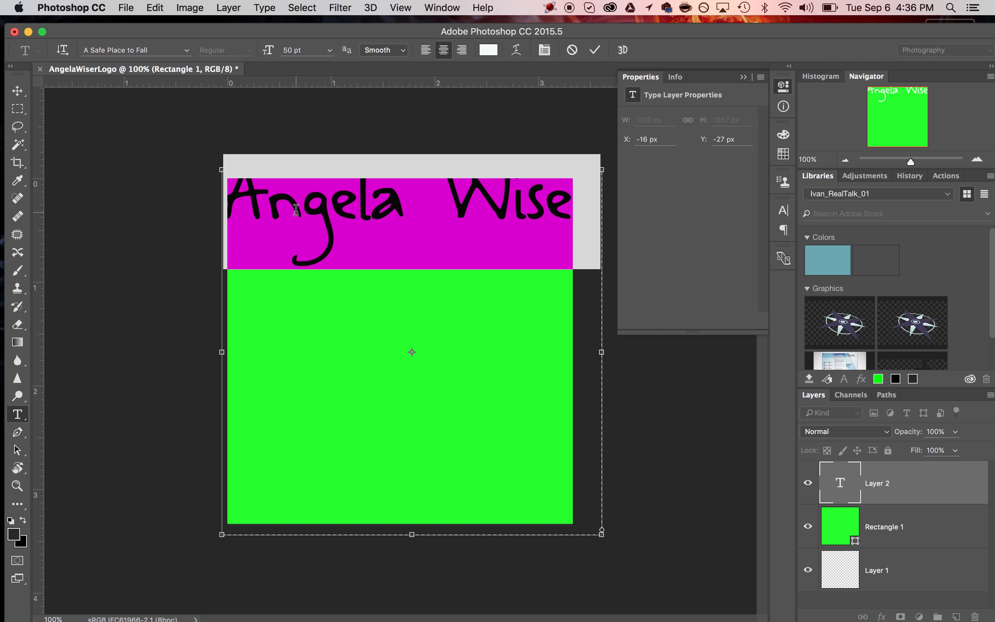
left_click(149, 52)
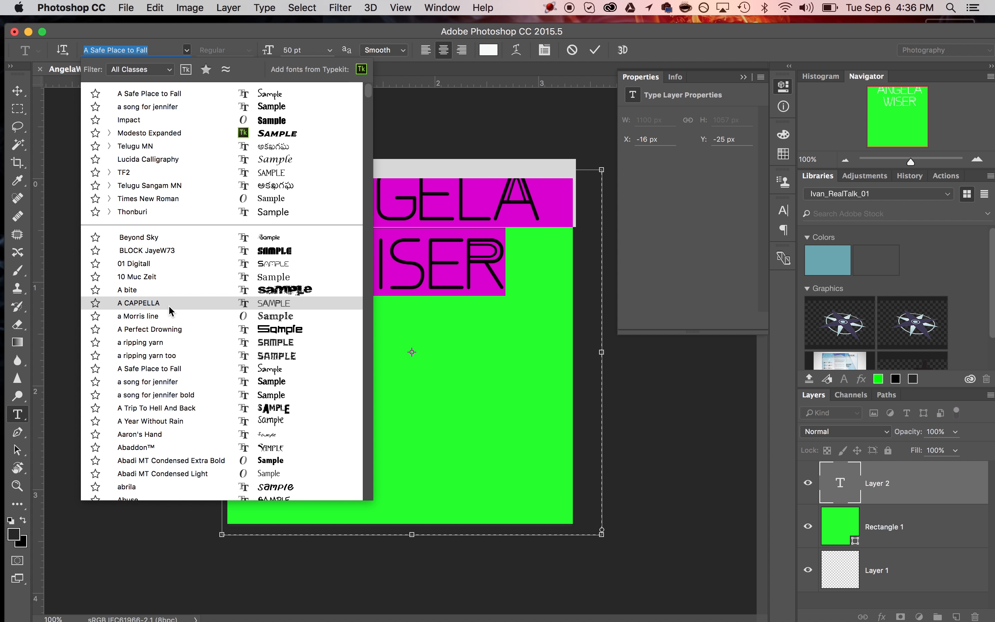
scroll(170, 311, "down", 10)
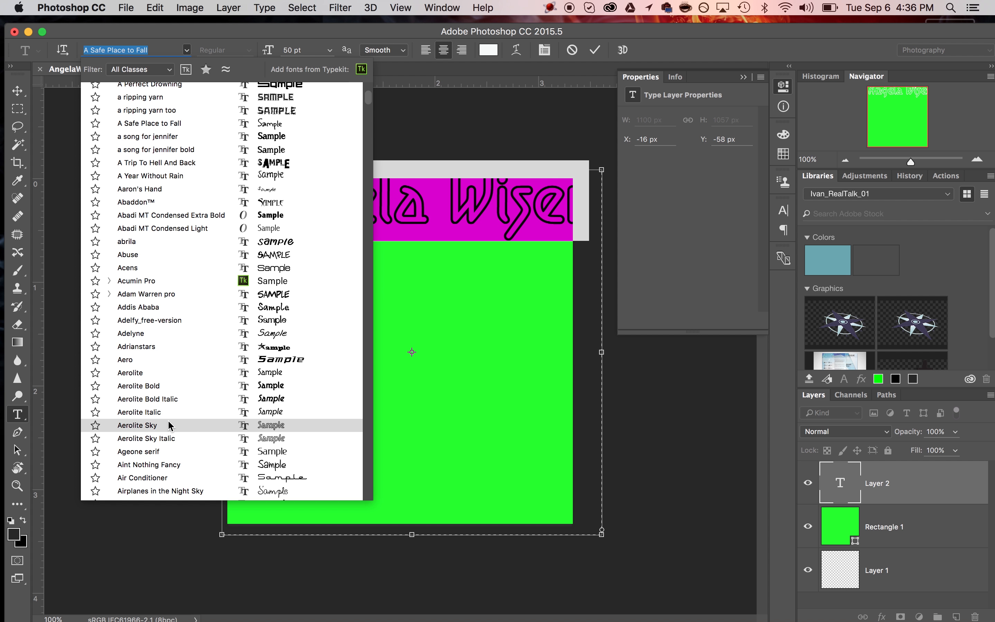
left_click(169, 450)
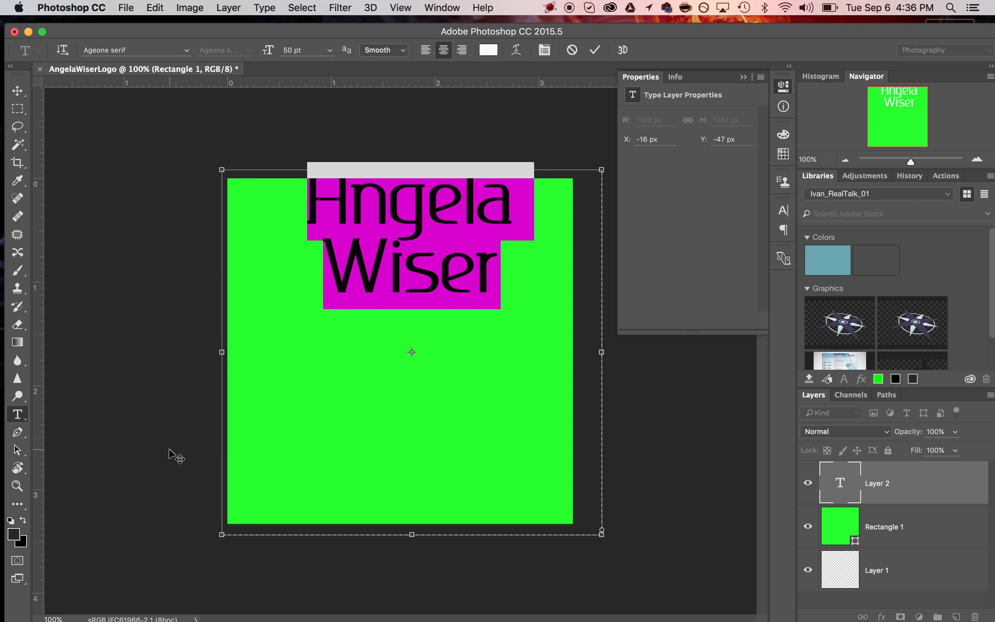
left_click(18, 91)
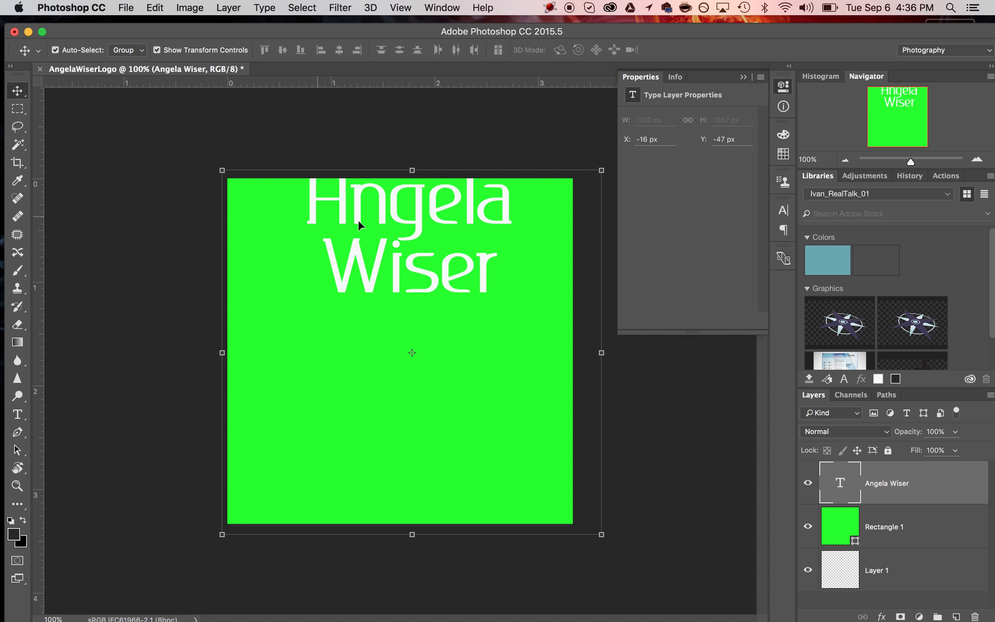
- Move the name text down to the canvas centre and hide the green Rectangle 1 layer
left_click_drag(402, 203, 388, 313)
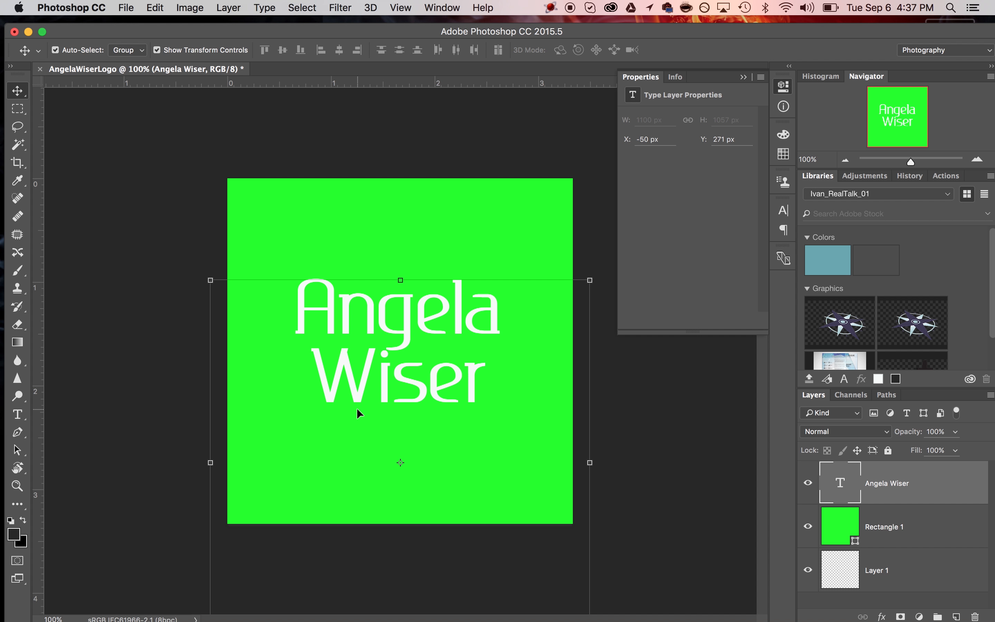
left_click(809, 527)
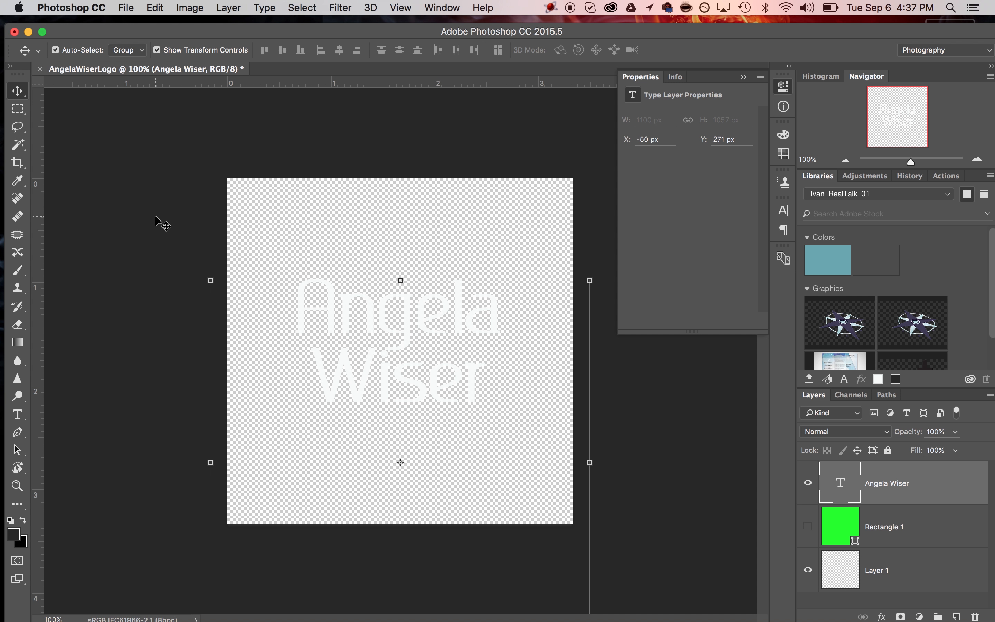
left_click(18, 166)
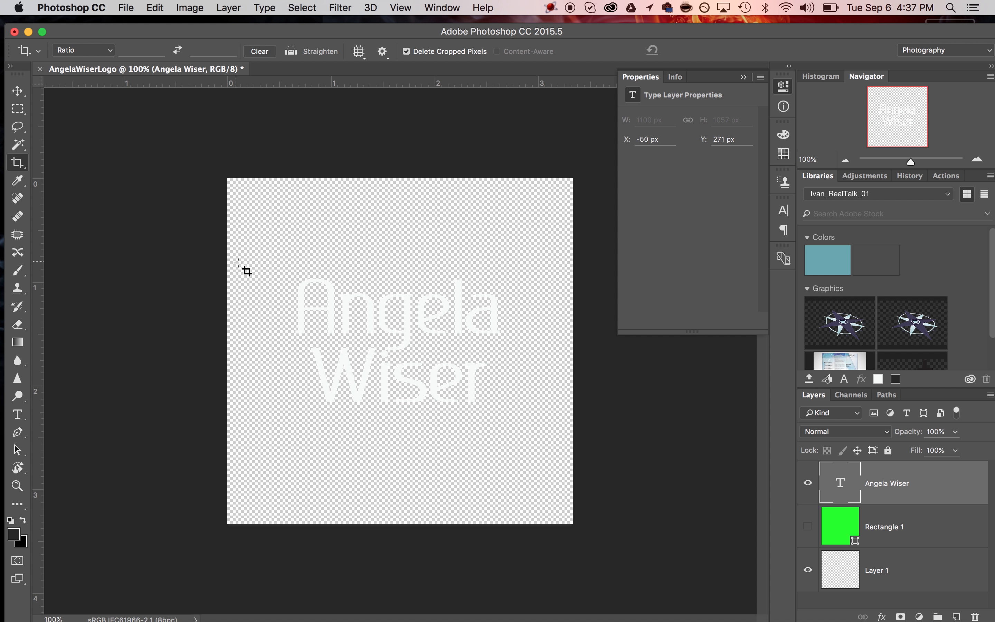
- Crop the canvas tightly around the white name text, to about 2.7 × 1.6 in
left_click_drag(253, 258, 540, 427)
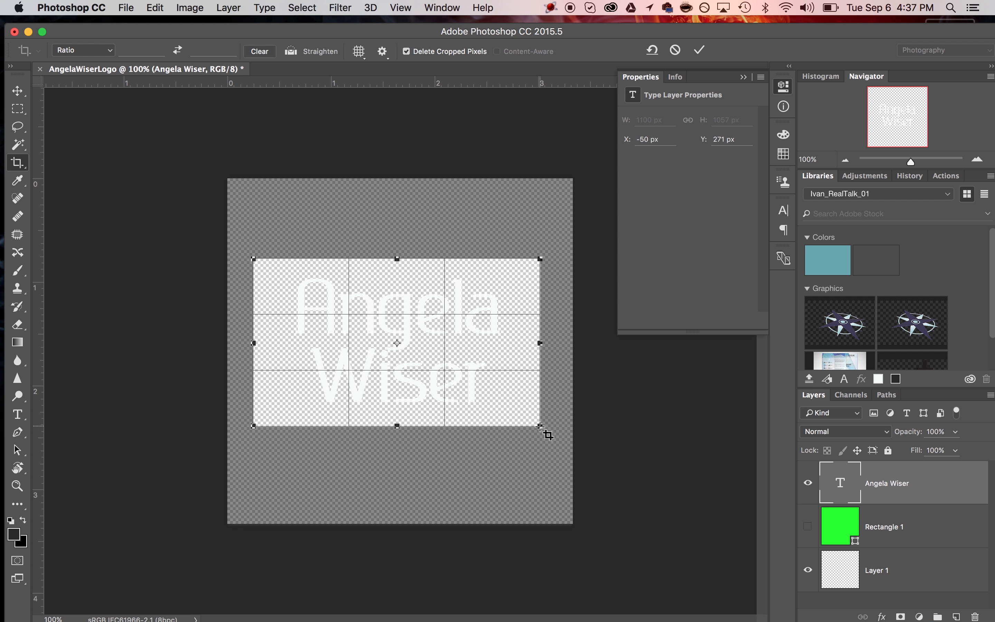
key("Return")
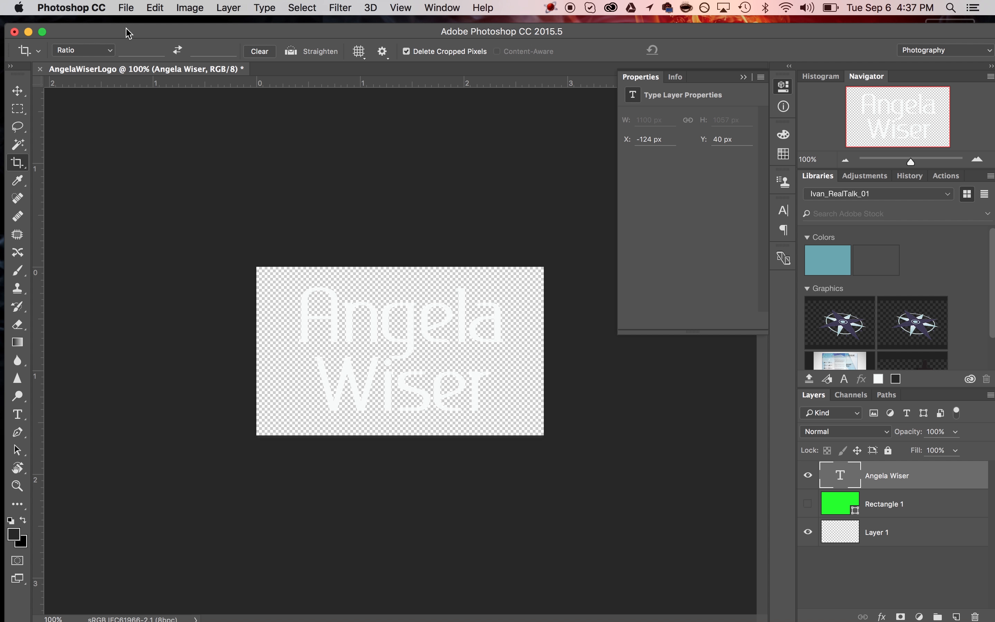
left_click(126, 8)
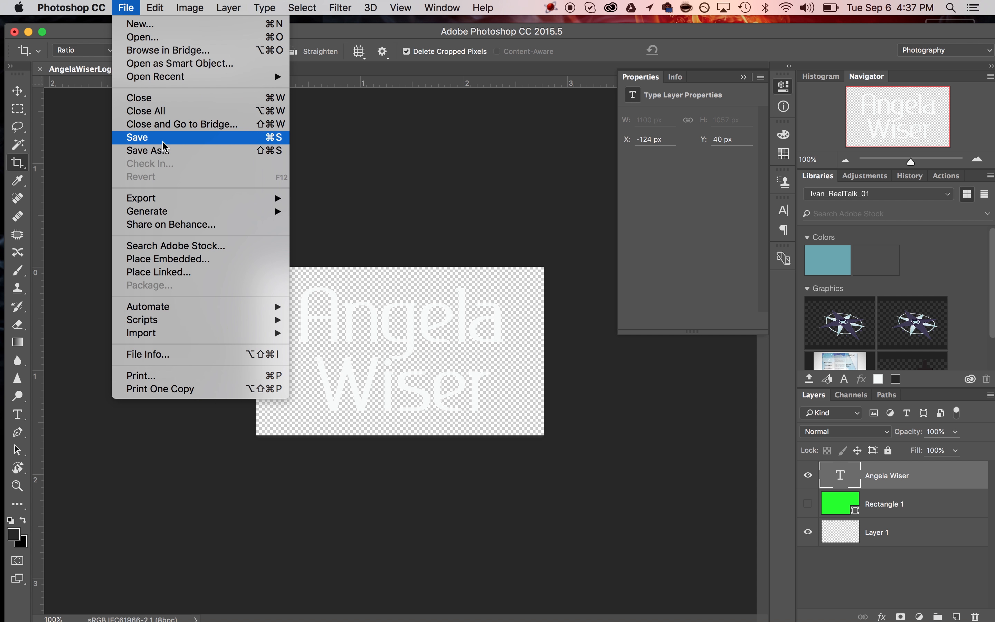
- In Save As, create a 'Staff Logos' folder inside TowerMedia > 2016 Photography
left_click(162, 152)
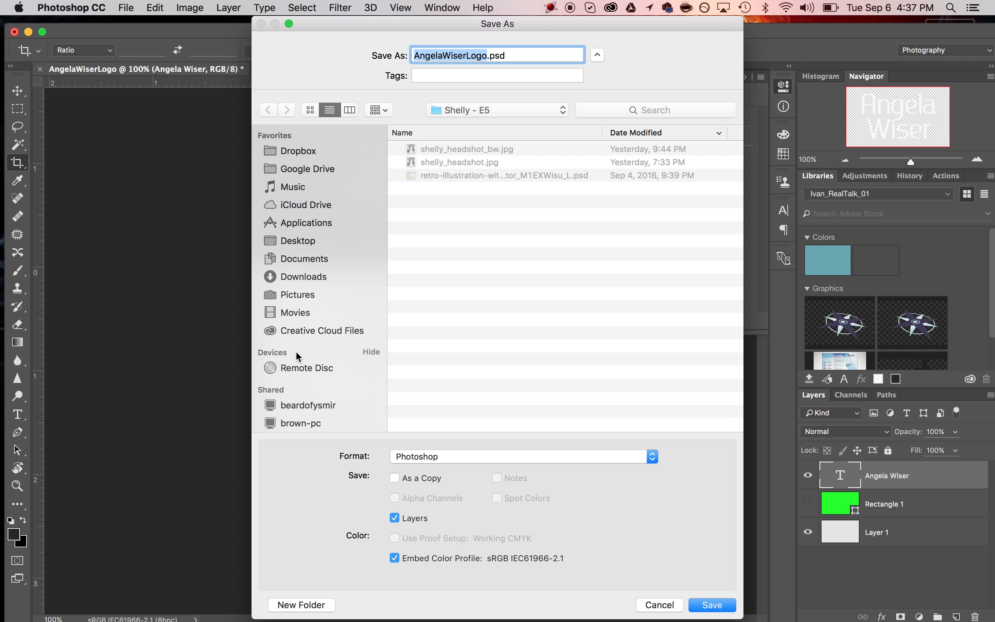
scroll(305, 407, "down", 5)
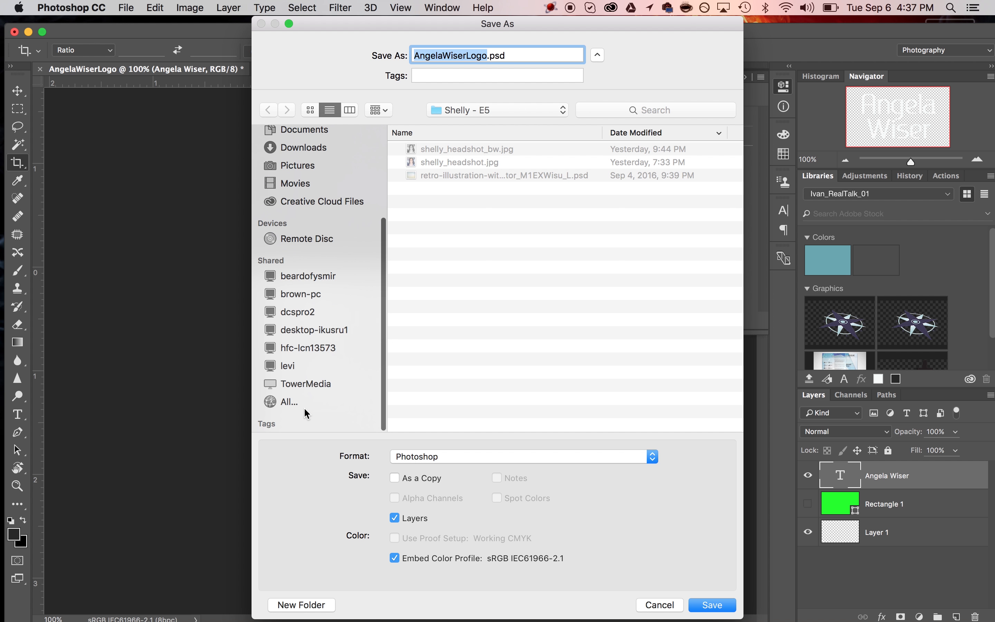
left_click(312, 386)
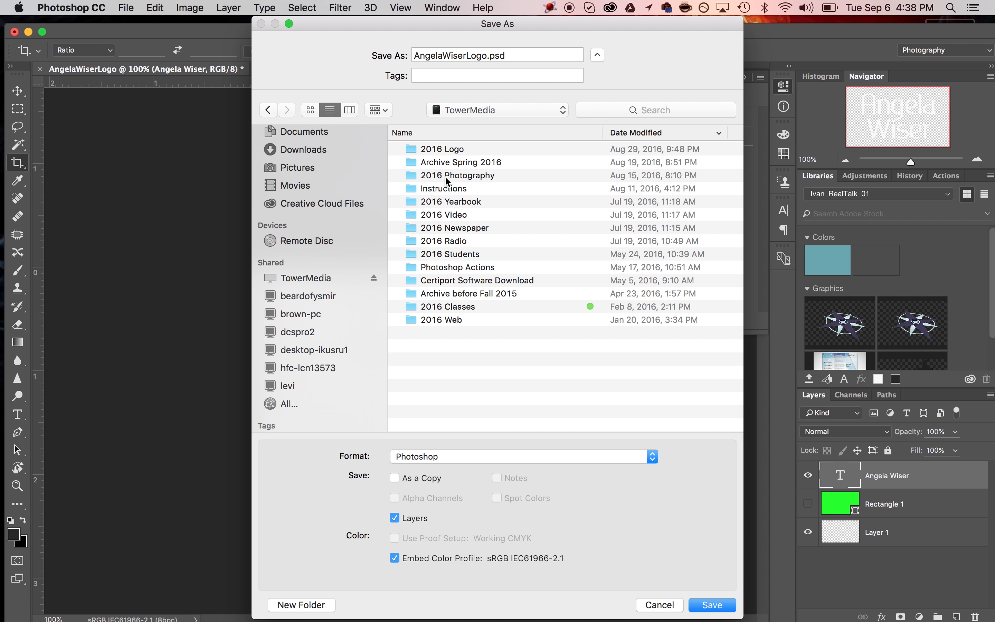
double_click(446, 175)
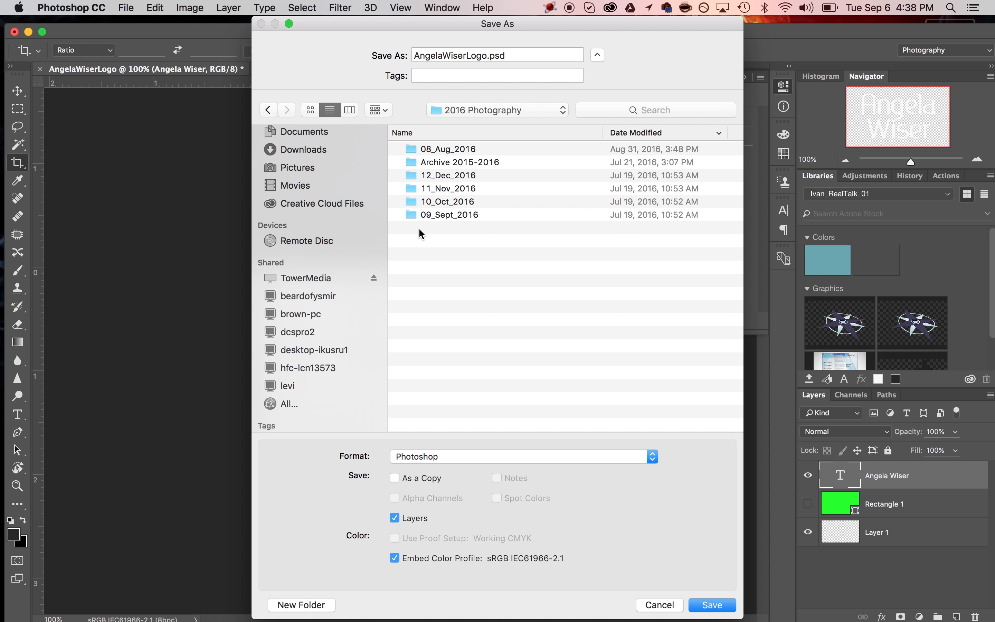
left_click(316, 604)
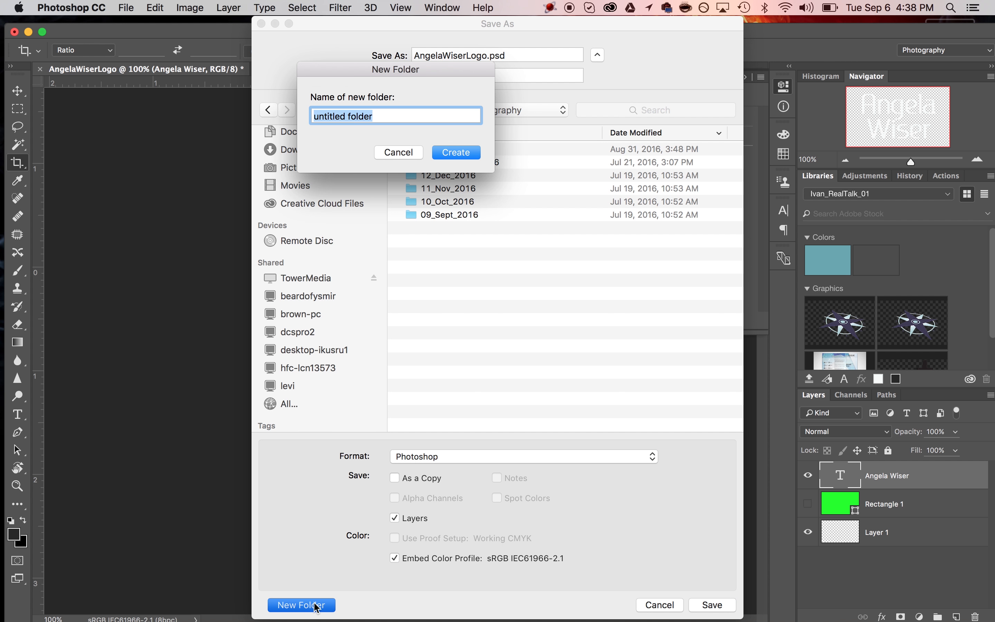
type("Staff Logos")
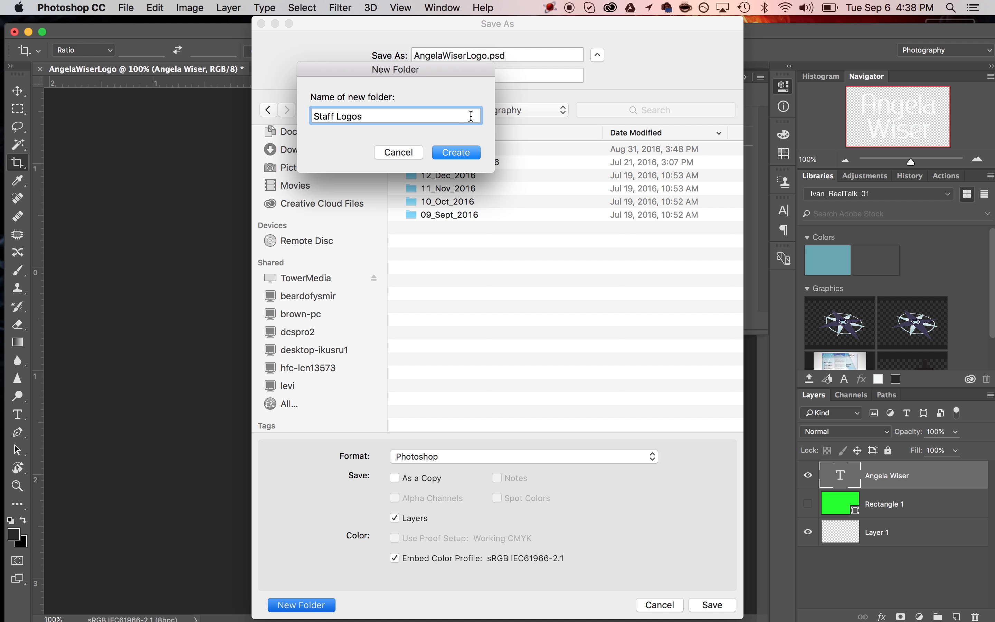
left_click(456, 153)
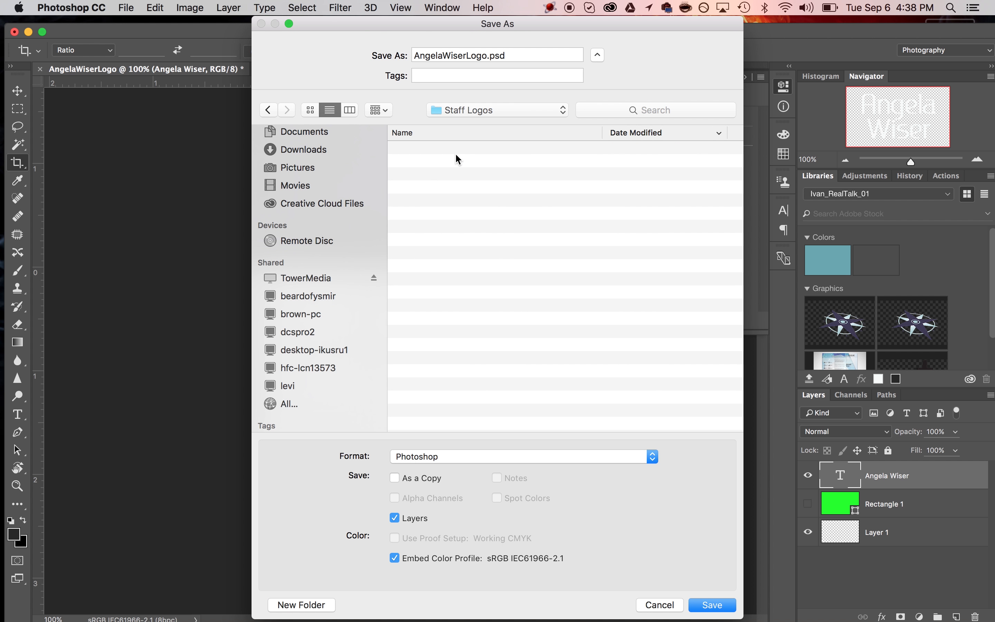
- Save the logo there as a PSD, with underscores replacing the spaces in its file name
left_click(443, 54)
type("_")
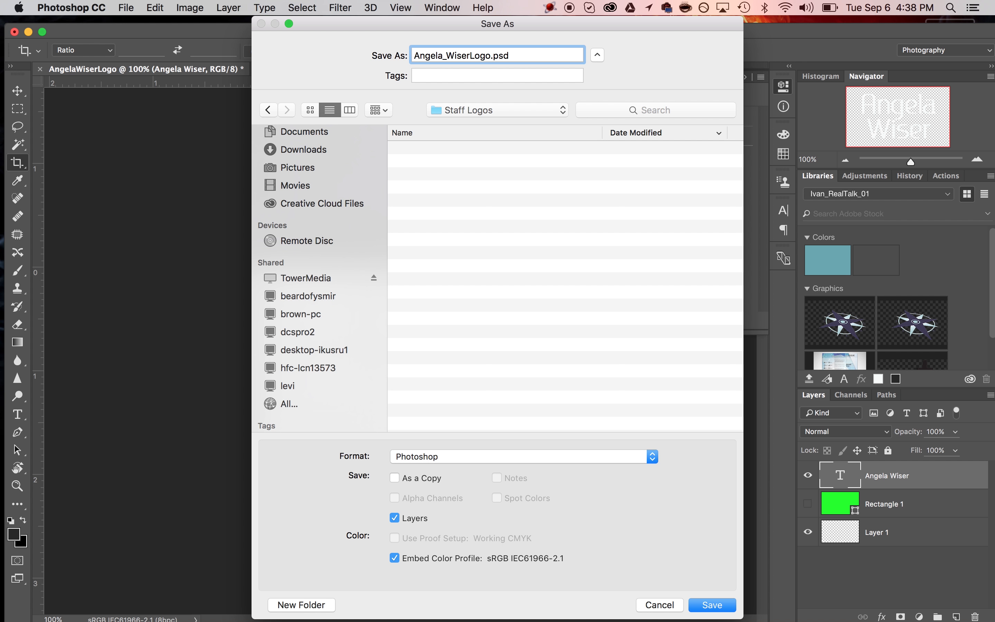
key("Right")
key("Right")
key("Right")
key("Right")
type("_")
left_click(713, 608)
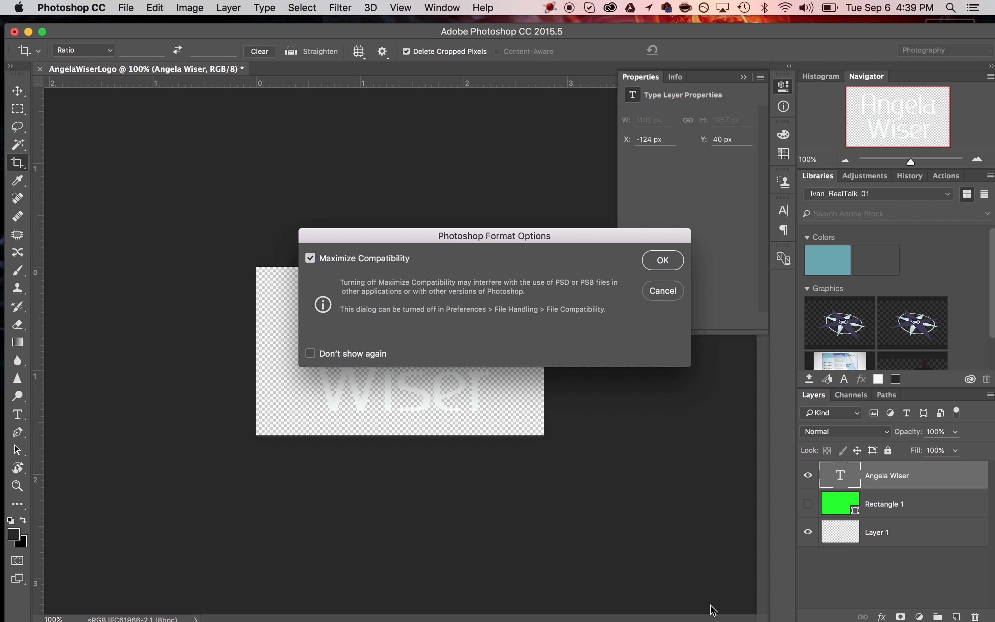
left_click(657, 260)
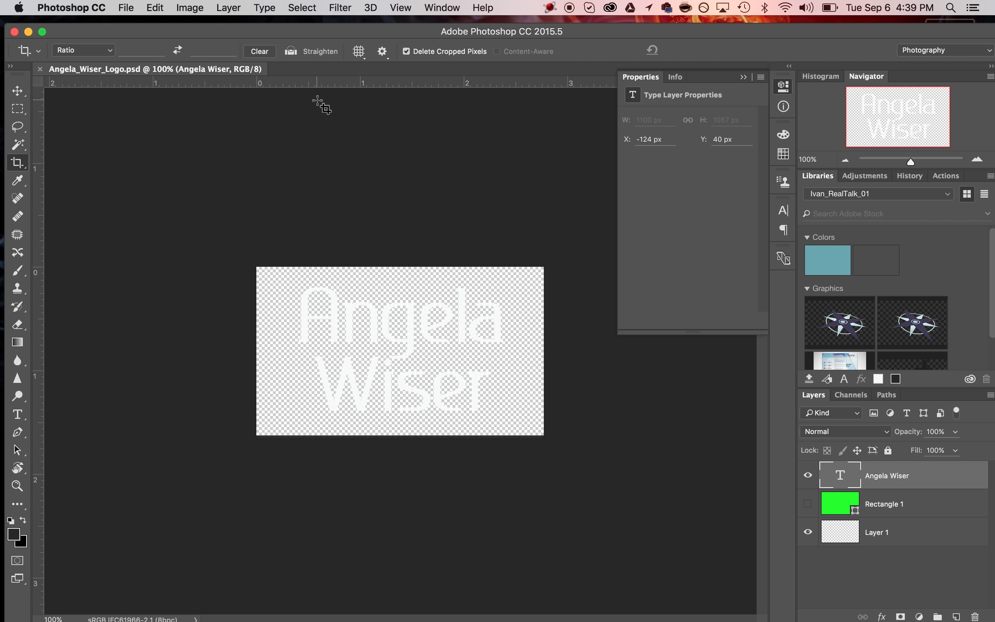
left_click(135, 10)
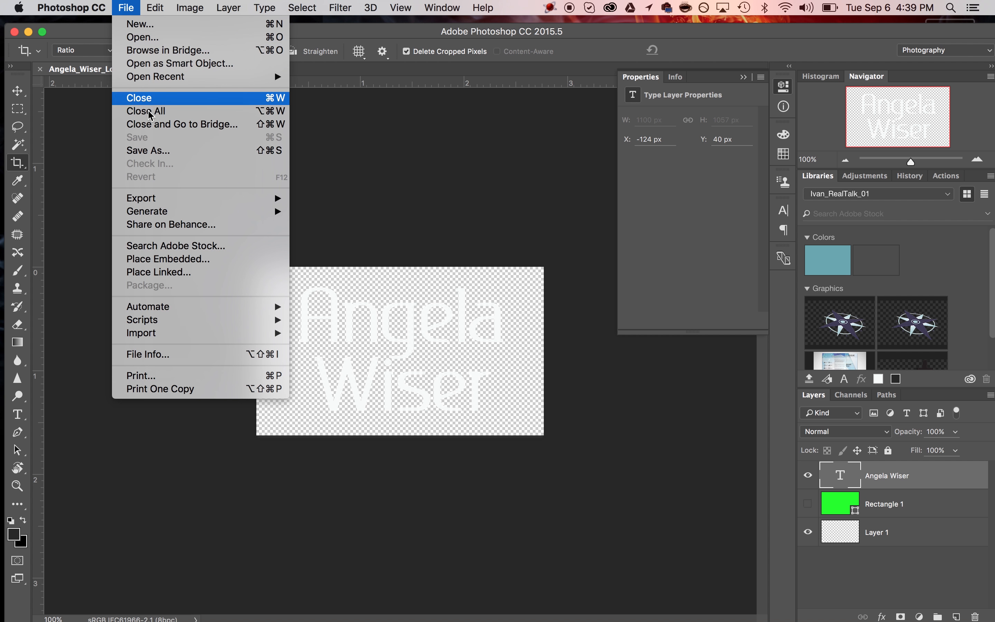
left_click(157, 152)
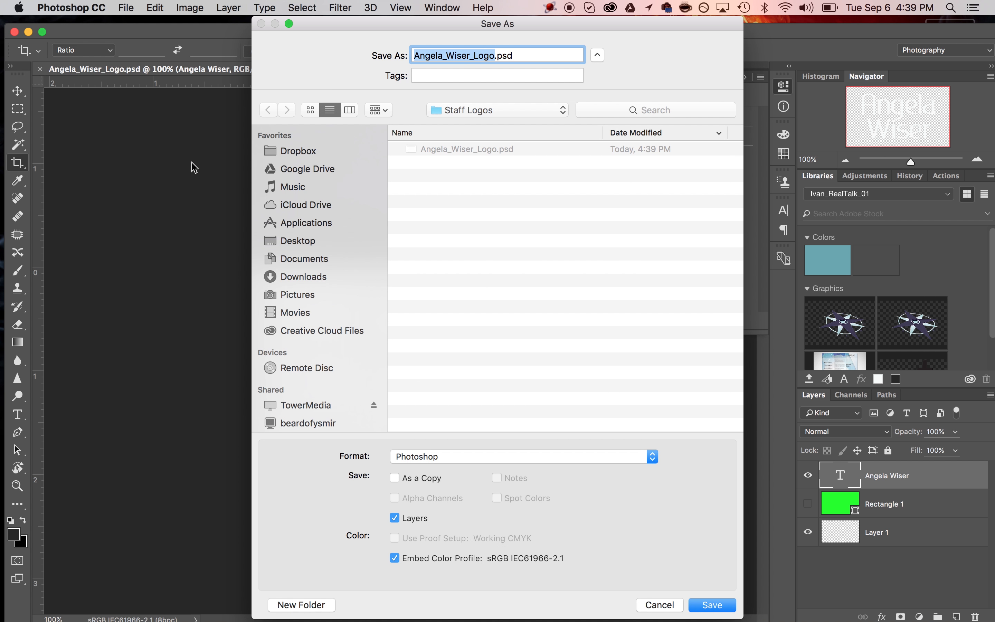
- Save a PNG copy of the logo in Staff Logos, accepting the default PNG options
left_click(471, 460)
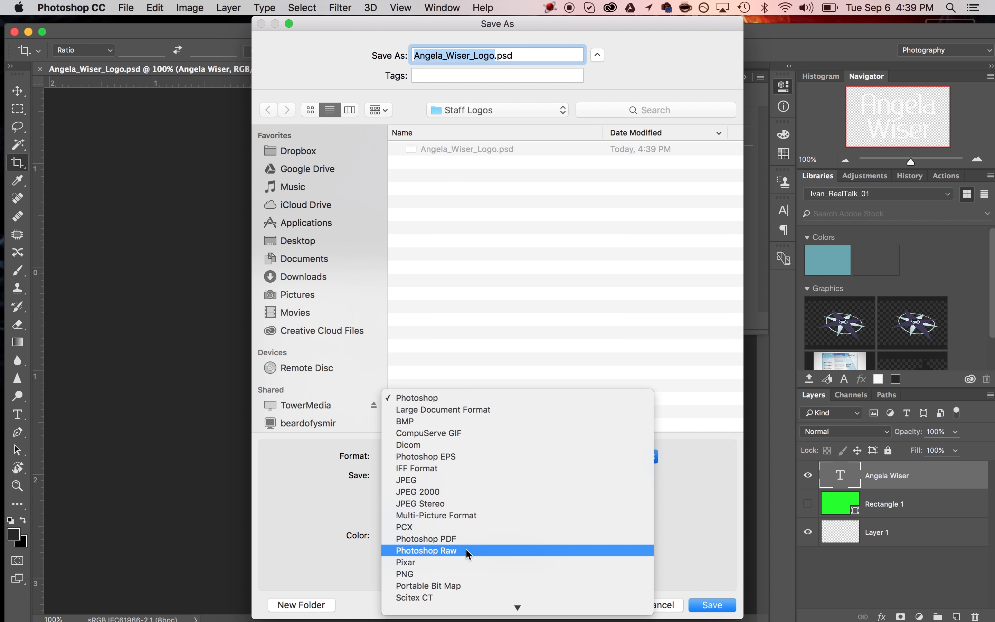
left_click(432, 536)
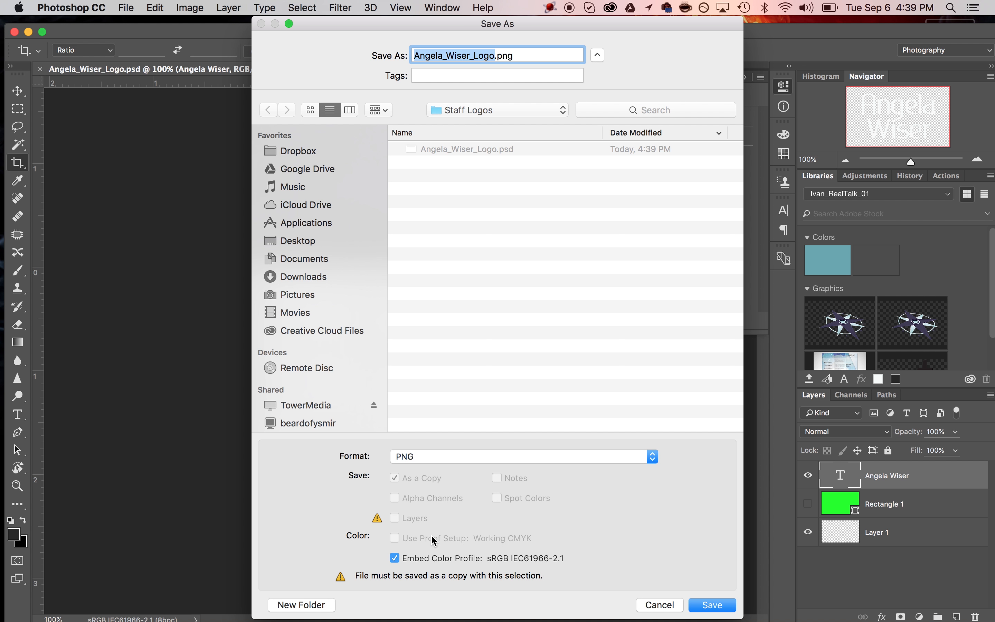
left_click(716, 606)
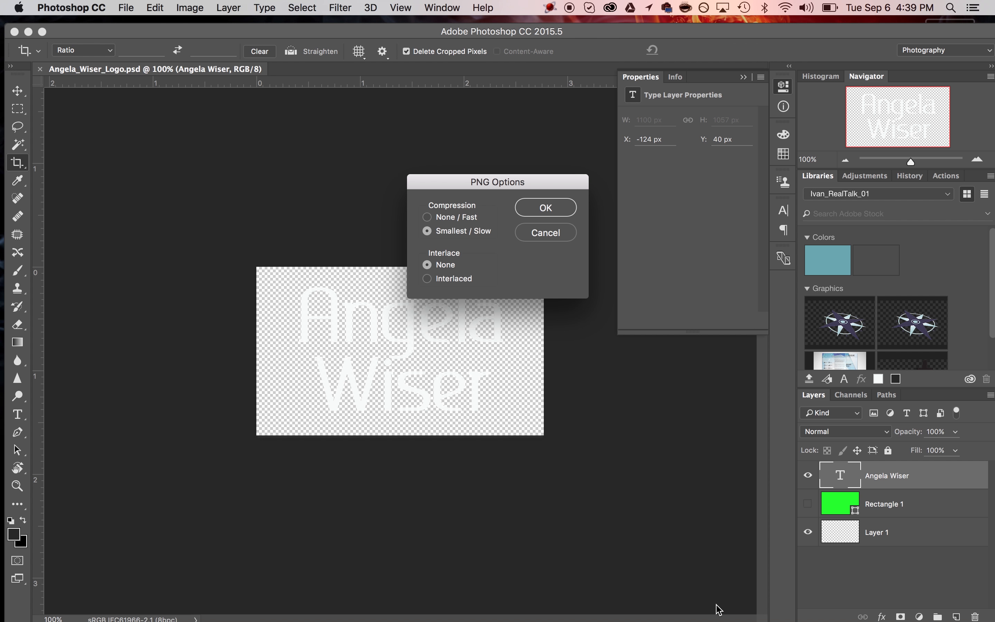
left_click(547, 205)
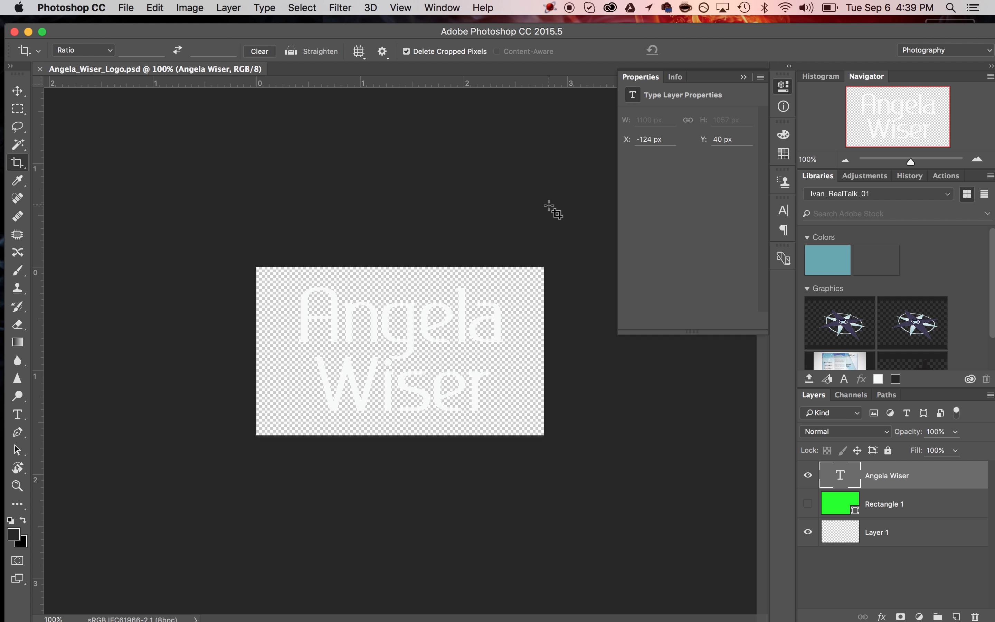
- In Finder, browse TowerMedia > 2016 Photography > Staff Logos to see the PNG and PSD logos
mouse_move(118, 601)
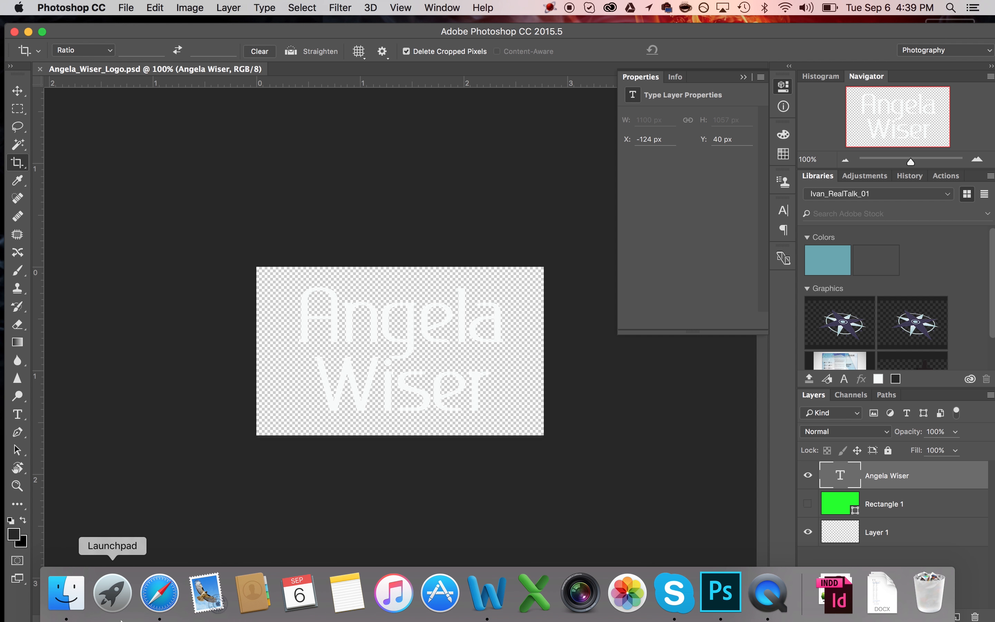
left_click(77, 600)
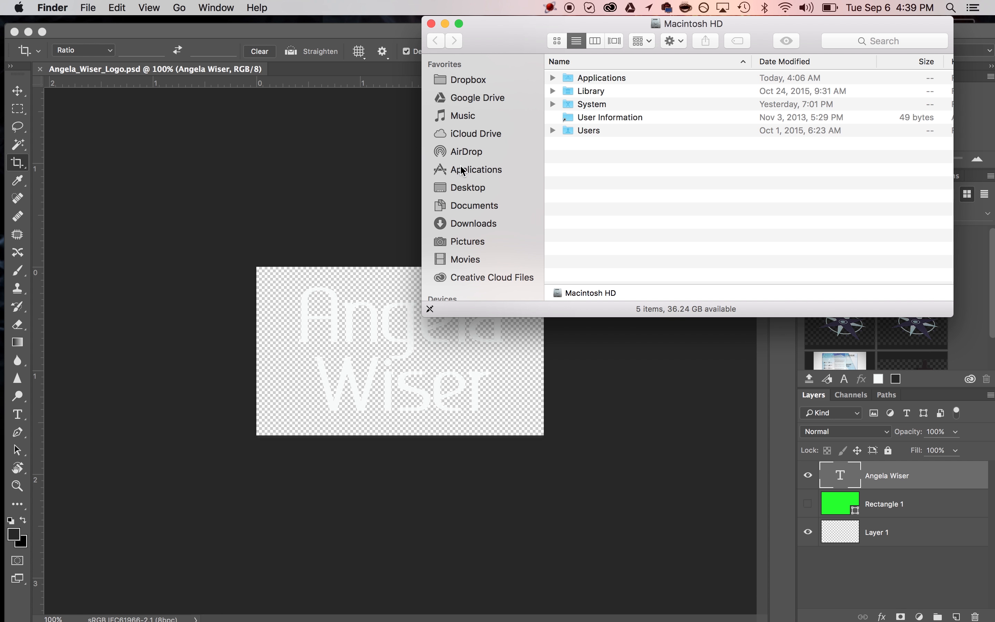
scroll(464, 212, "down", 5)
left_click(477, 164)
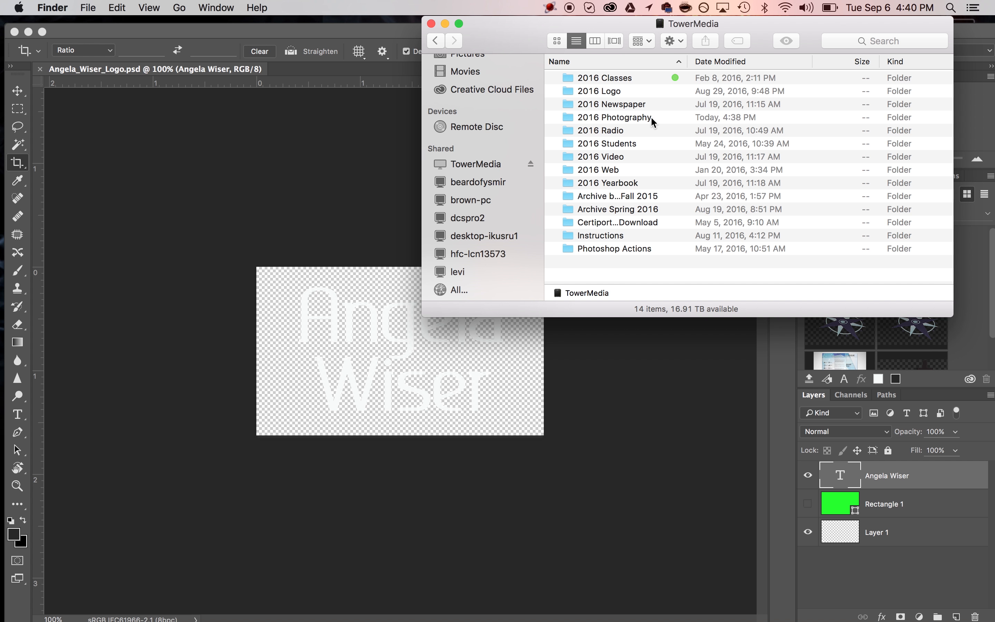
double_click(643, 117)
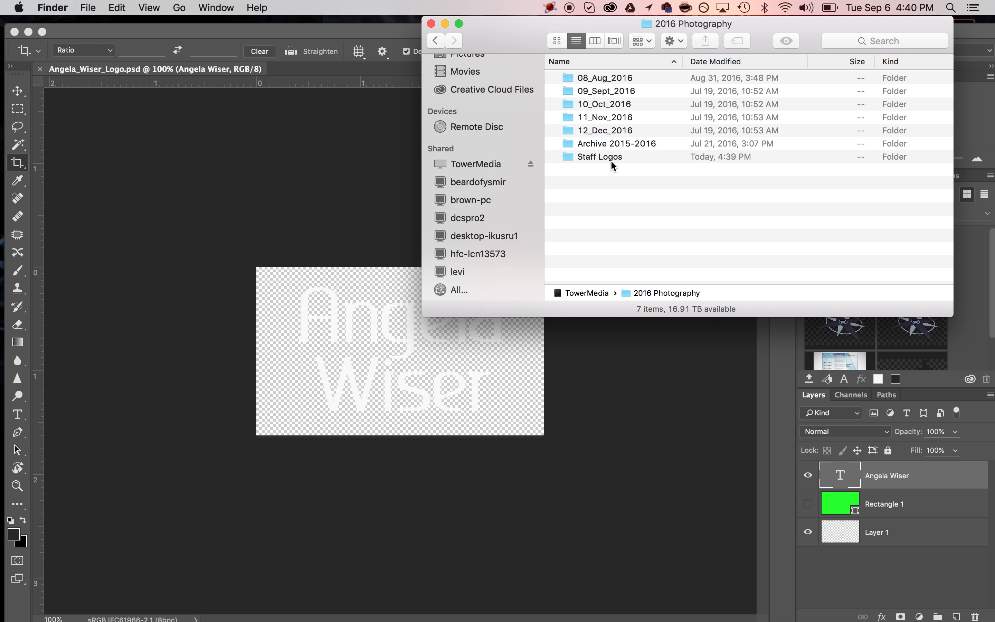
double_click(617, 156)
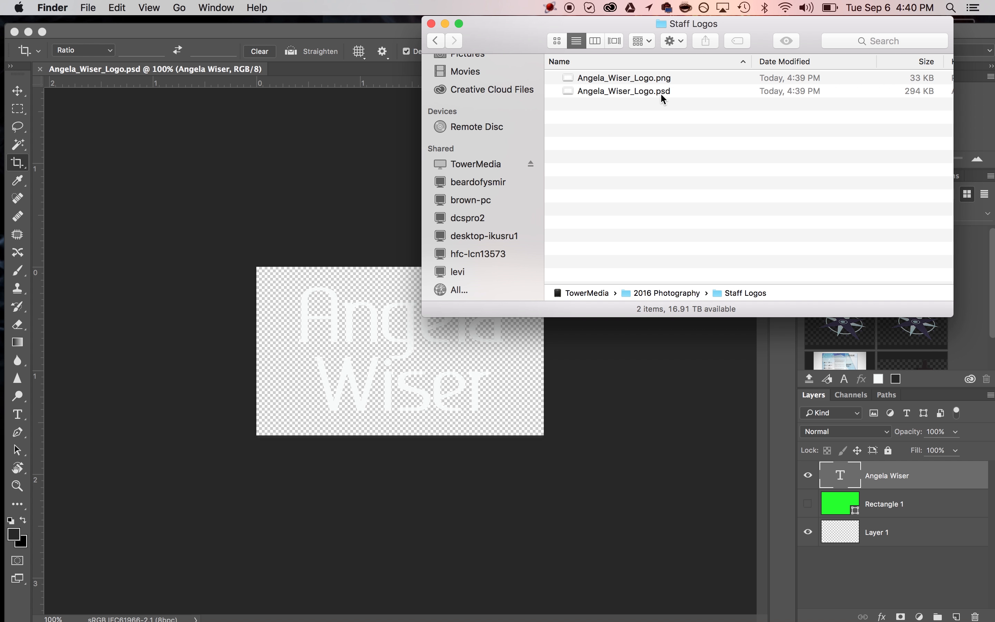
- Preview the PNG logo, then go to 2016 Photography > 08_Aug_2016 > MudWeek
double_click(639, 83)
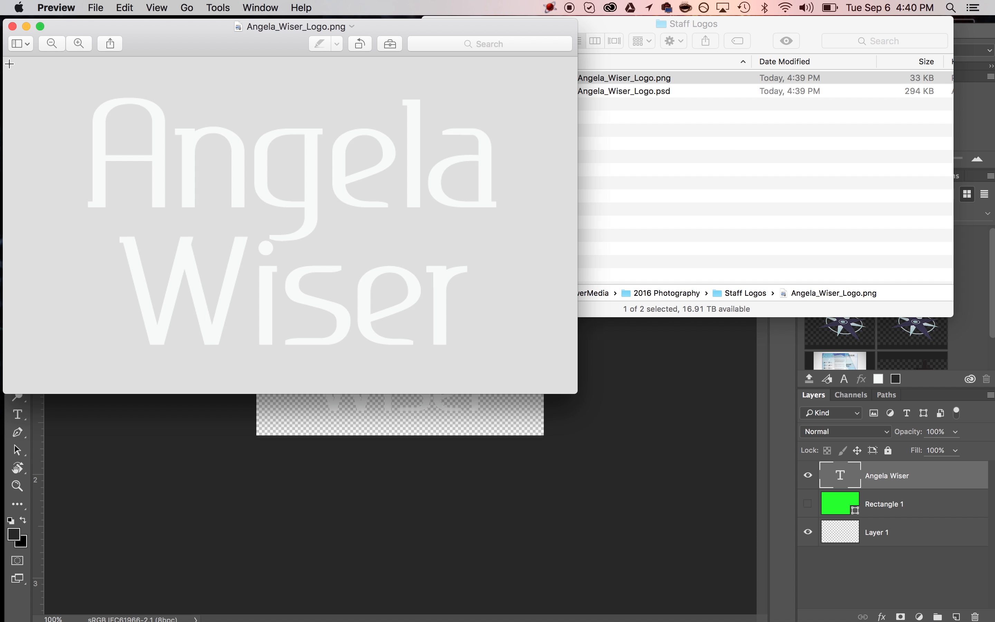
left_click(13, 26)
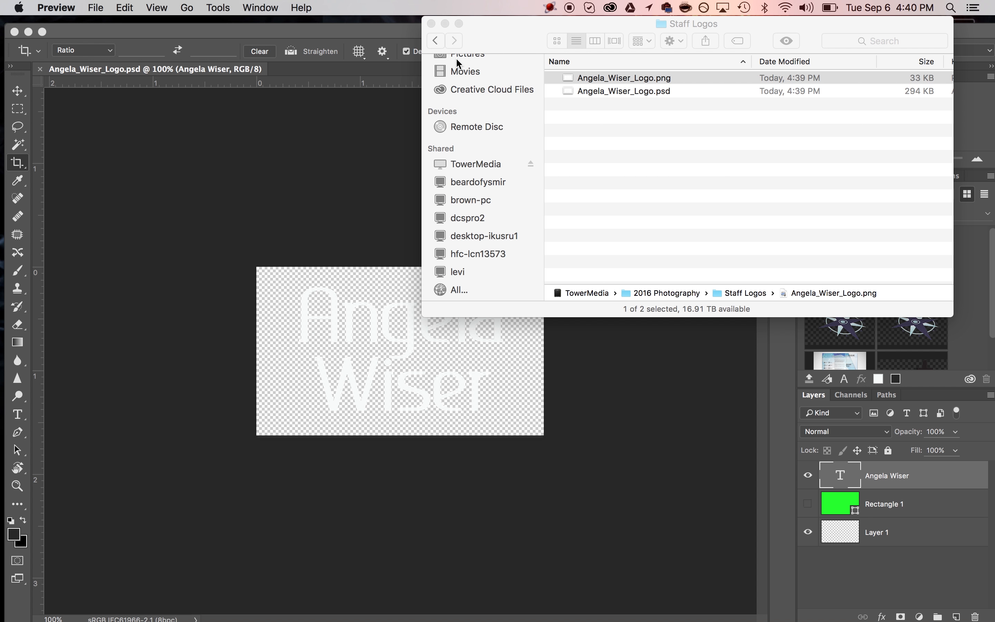
left_click(440, 44)
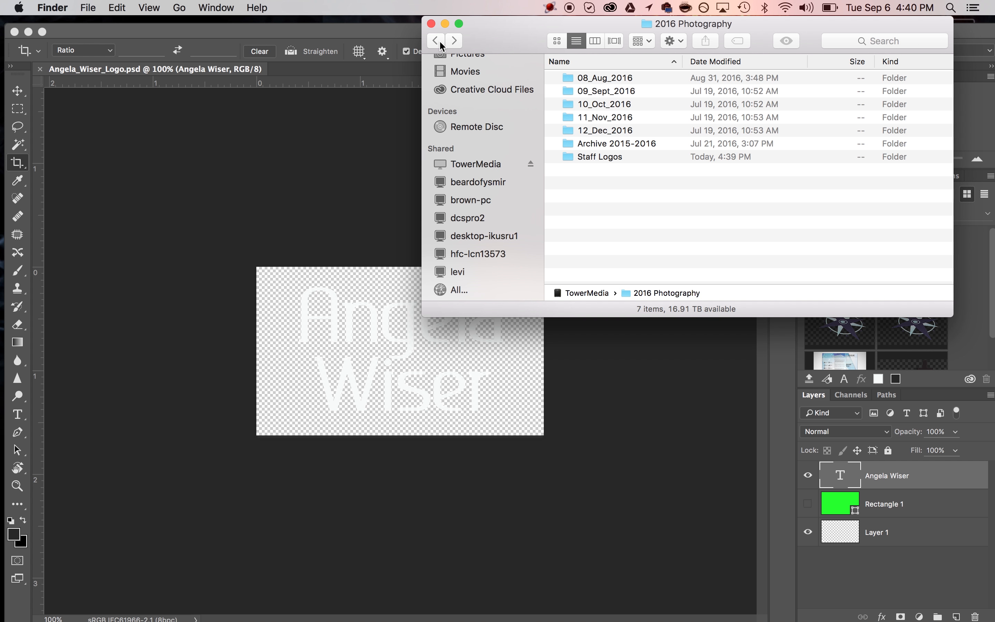
left_click(440, 43)
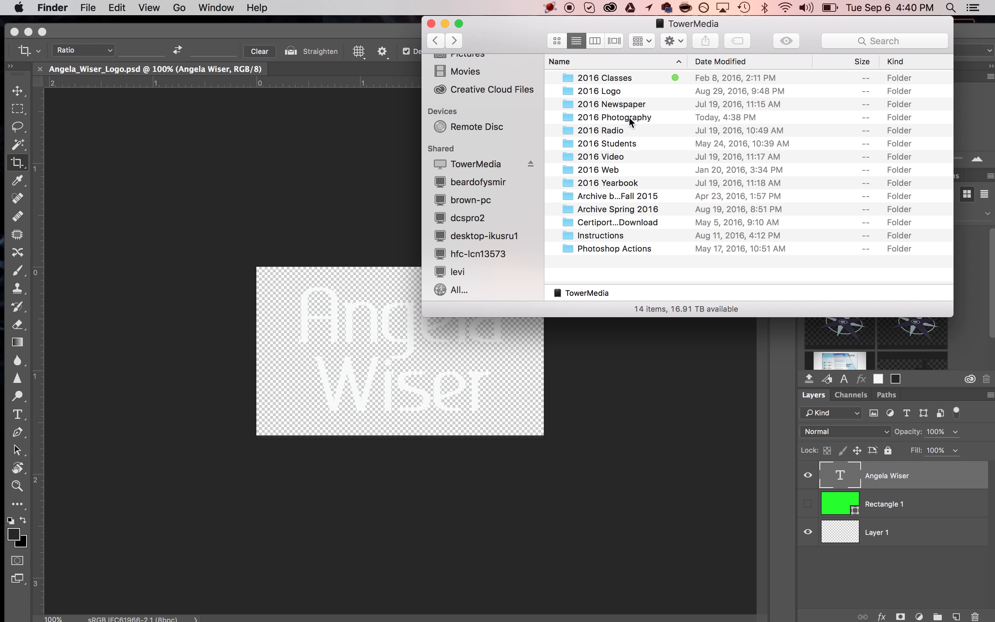
double_click(630, 118)
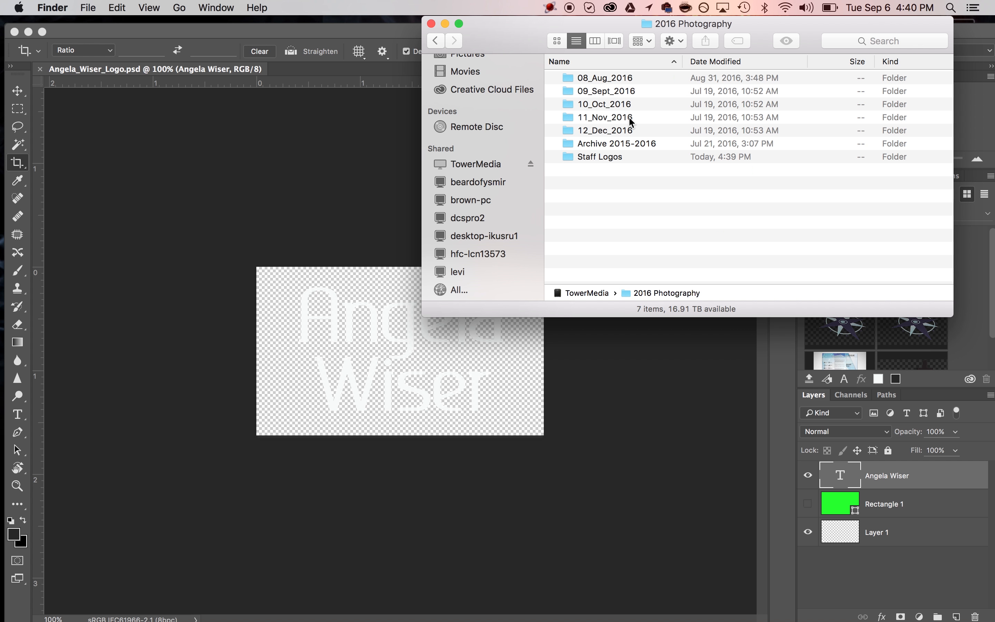
double_click(595, 78)
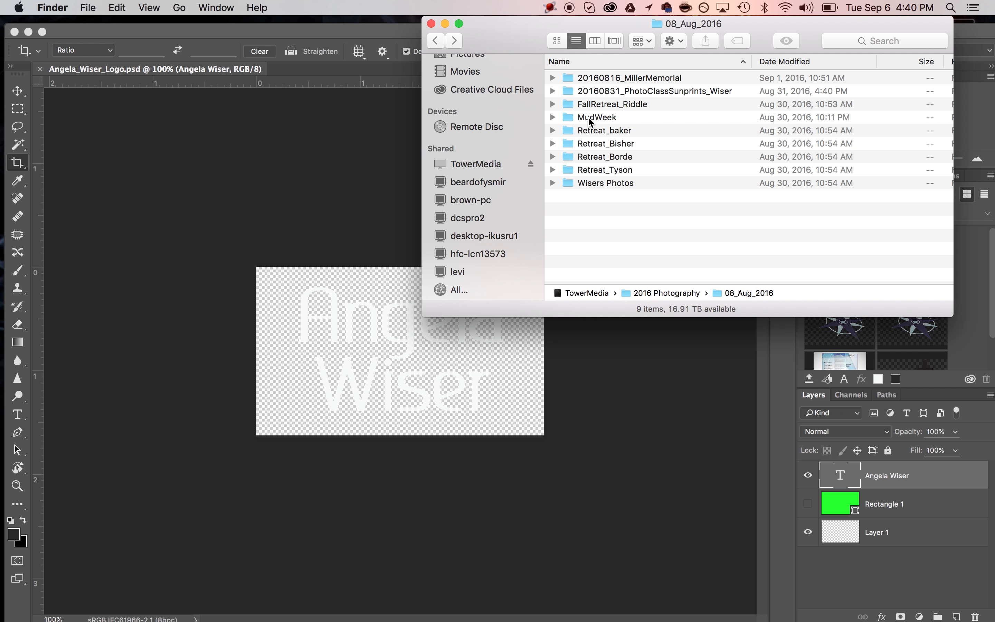
double_click(589, 118)
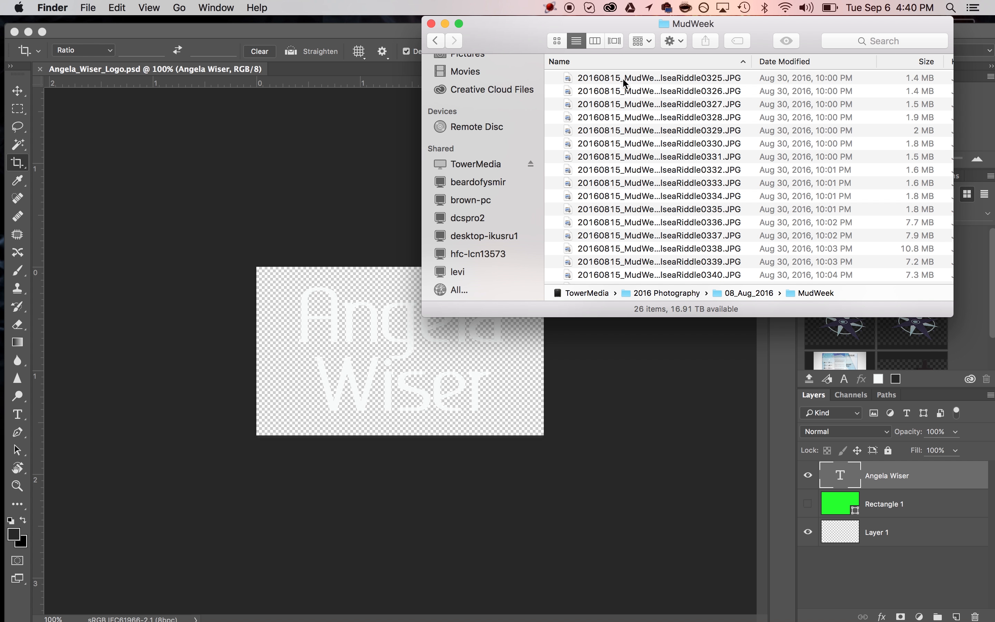
- Preview the first MudWeek photo and open it with Adobe Photoshop CC 2015.5
double_click(622, 78)
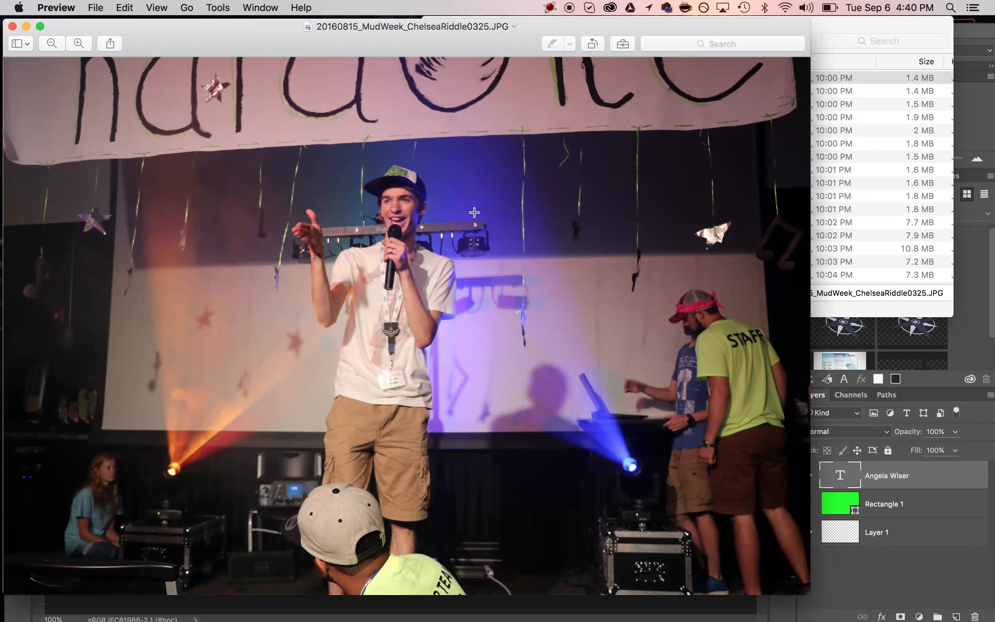
left_click(13, 26)
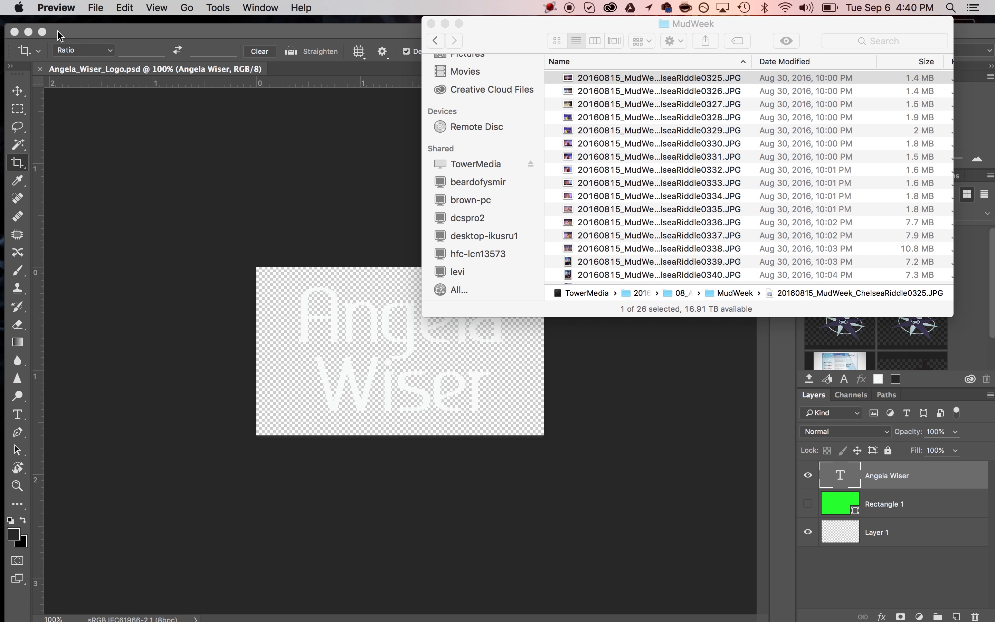
right_click(604, 82)
mouse_move(642, 99)
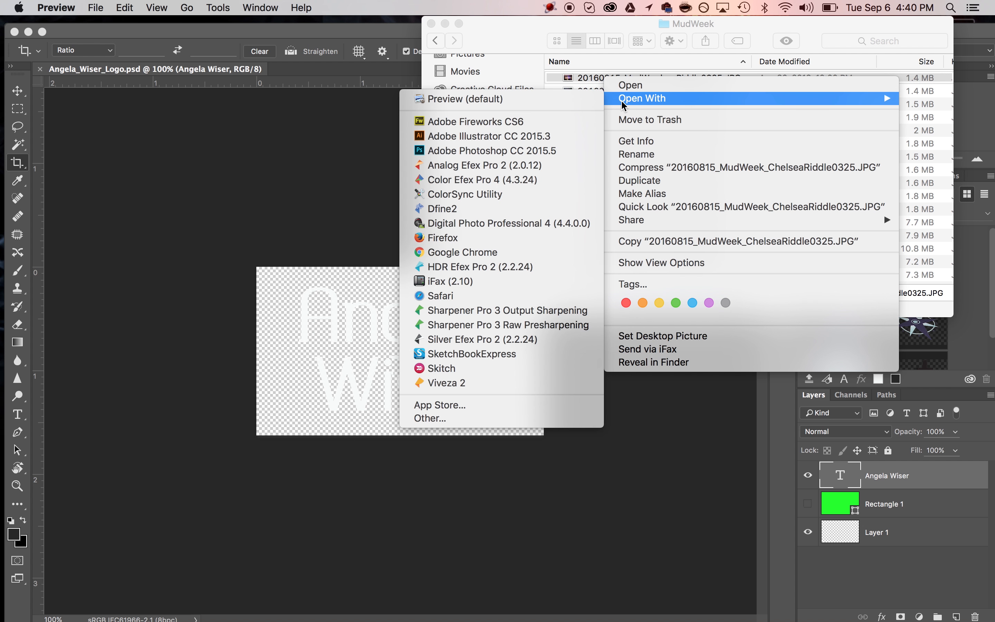
left_click(533, 151)
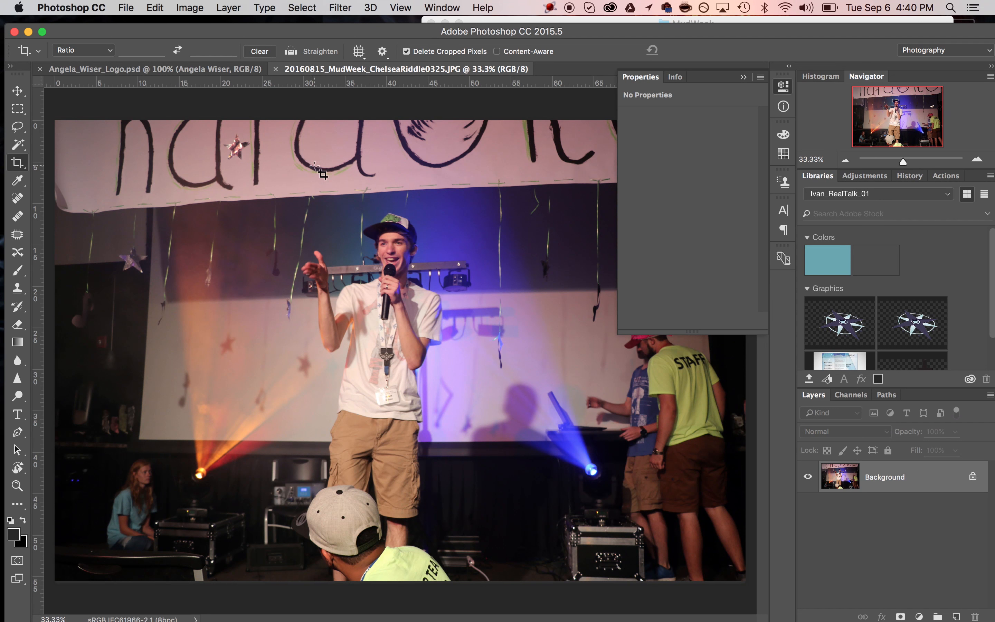
- Open the logo PNG from the Staff Logos folder in Photoshop
left_click(126, 8)
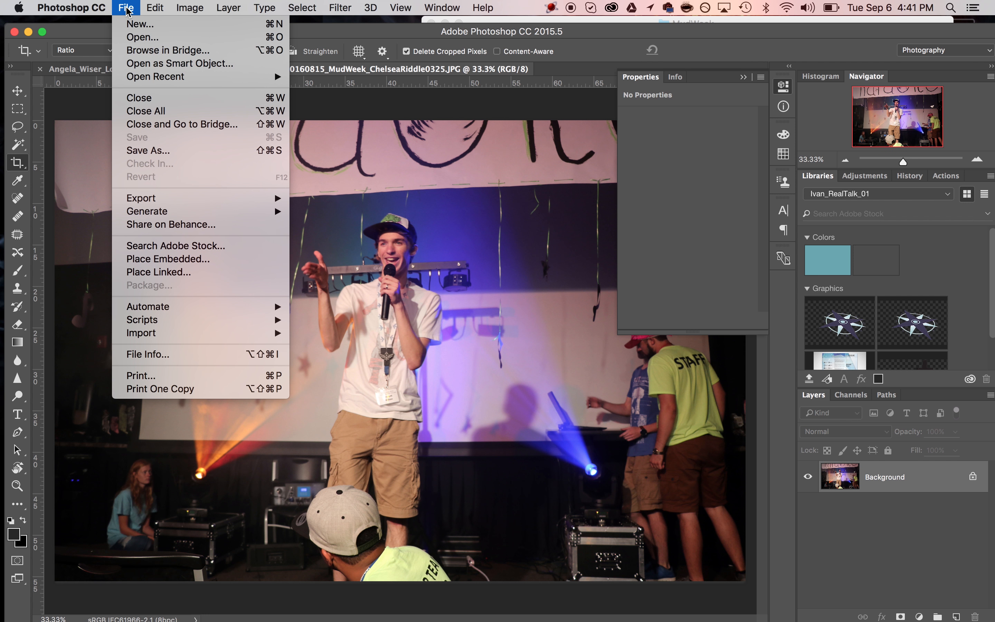
left_click(142, 39)
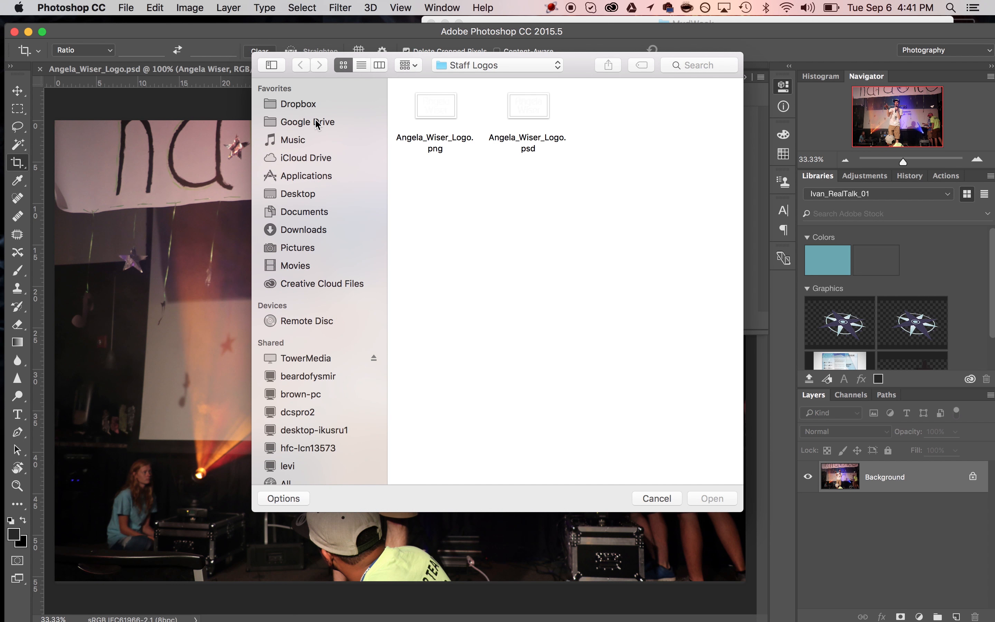
left_click(441, 107)
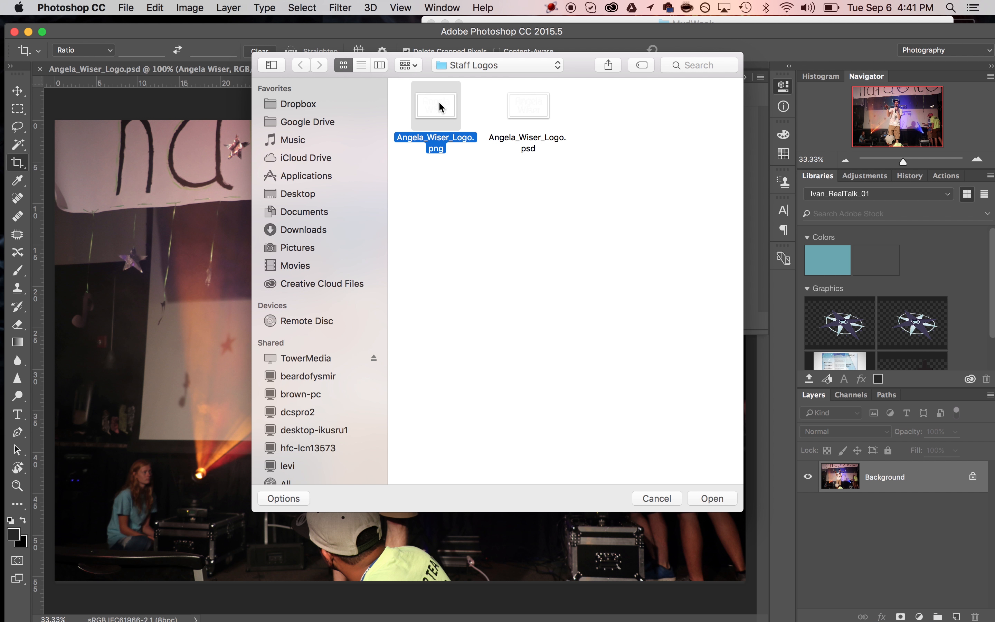
double_click(440, 107)
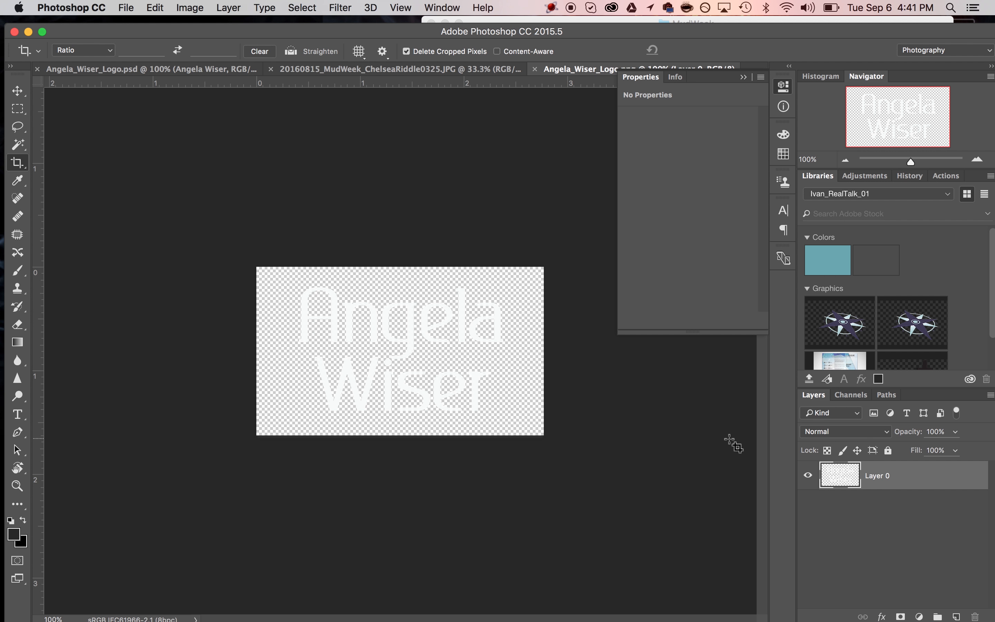
- Copy the white logo layer onto the MudWeek photo, enlarge it to about 272% and place it lower left
left_click_drag(841, 481, 158, 392)
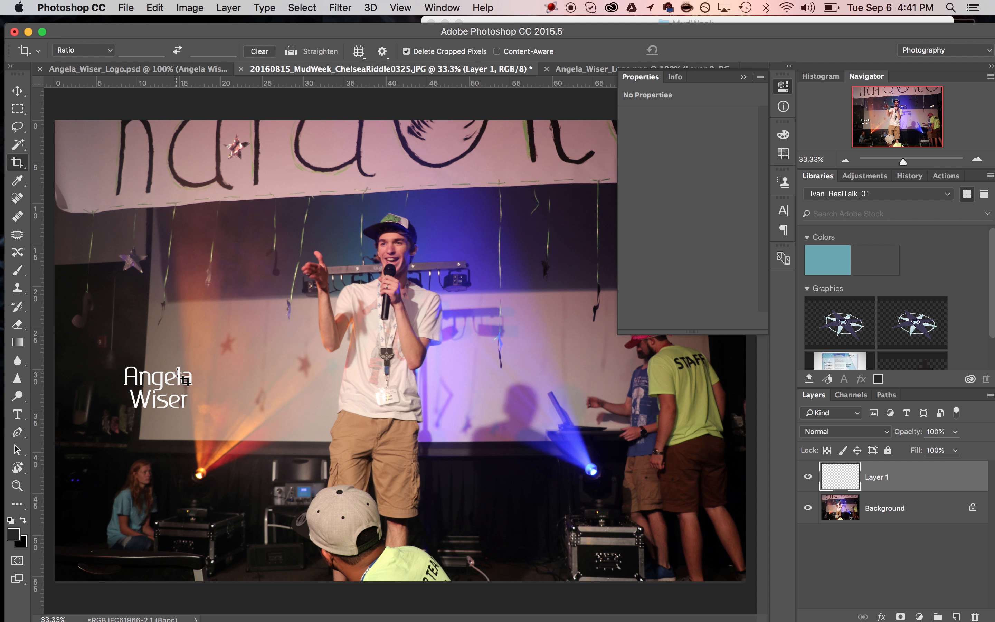
left_click(17, 90)
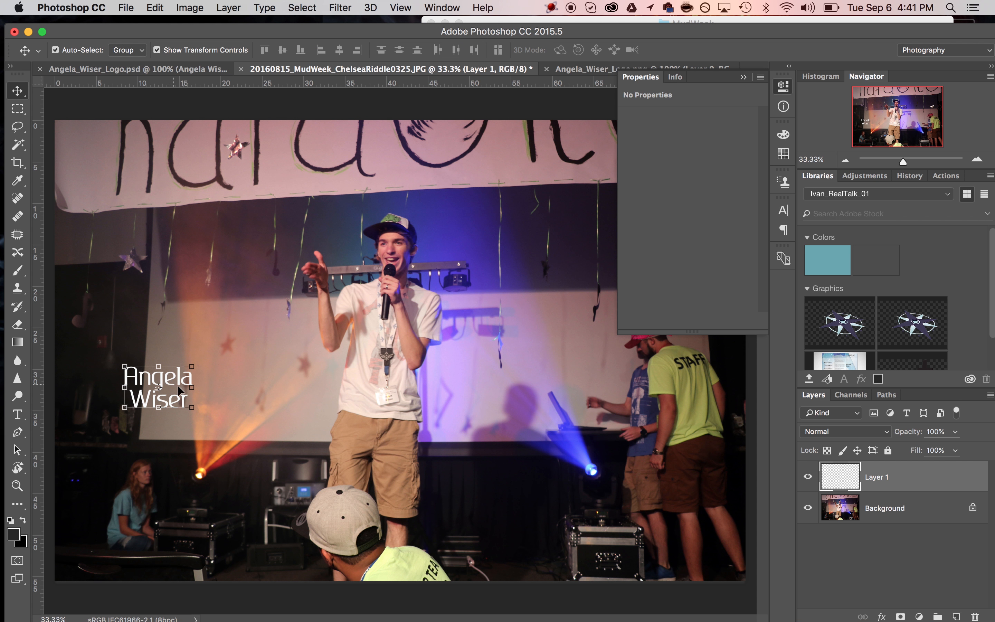
left_click_drag(191, 365, 326, 325)
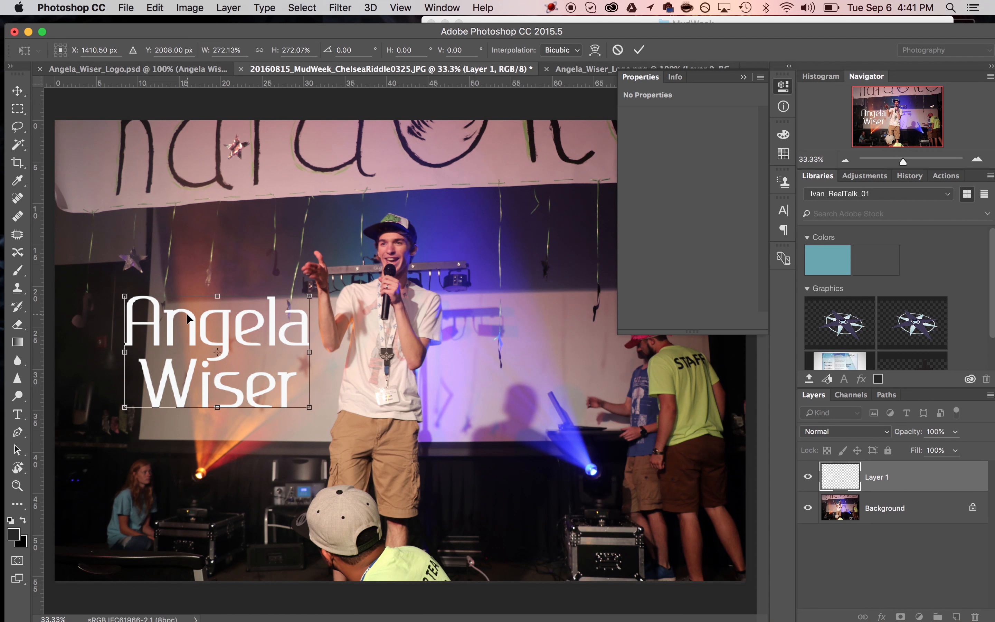
left_click_drag(195, 327, 152, 485)
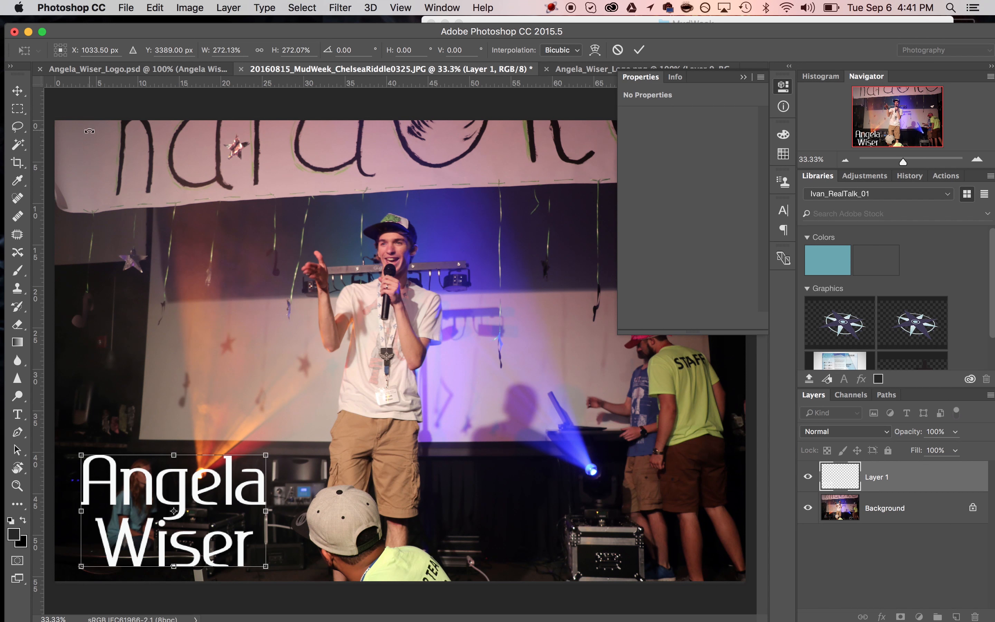
left_click(126, 8)
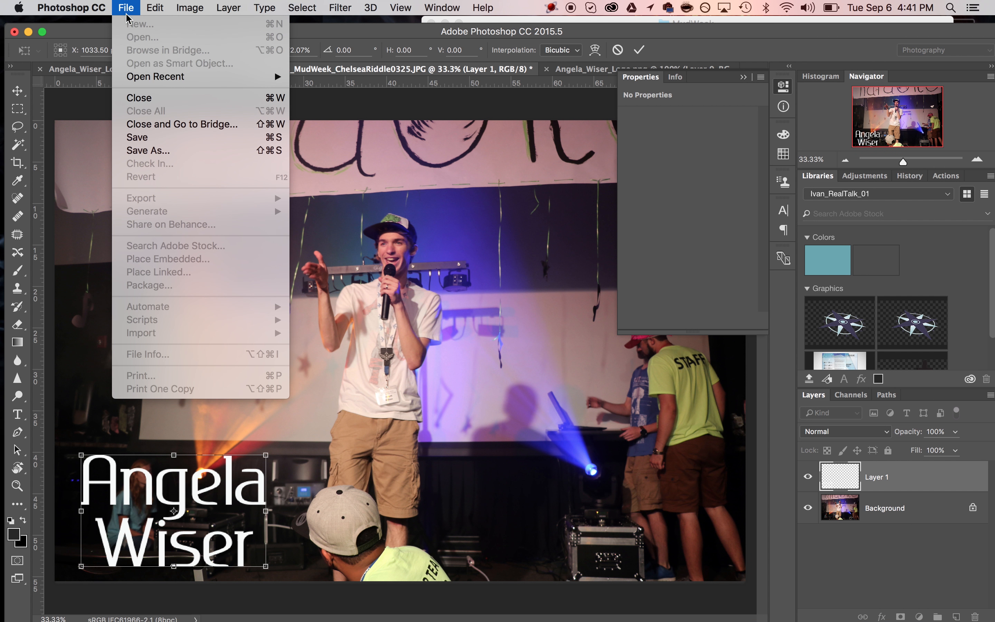
- Apply the logo scaling and start saving the photo as a new file ending in '0325_logo.psd'
left_click(140, 151)
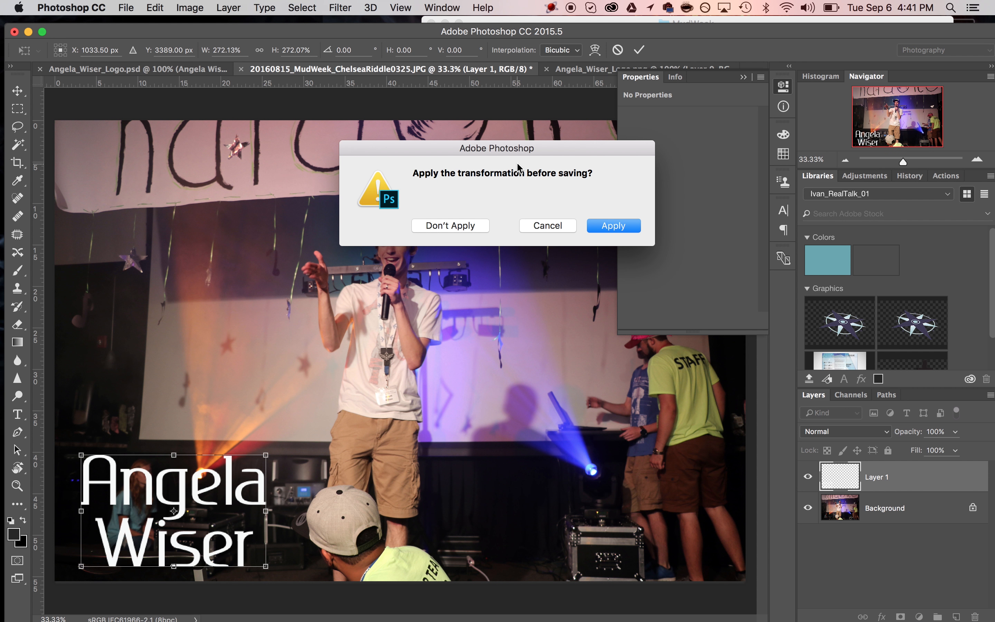
left_click(623, 226)
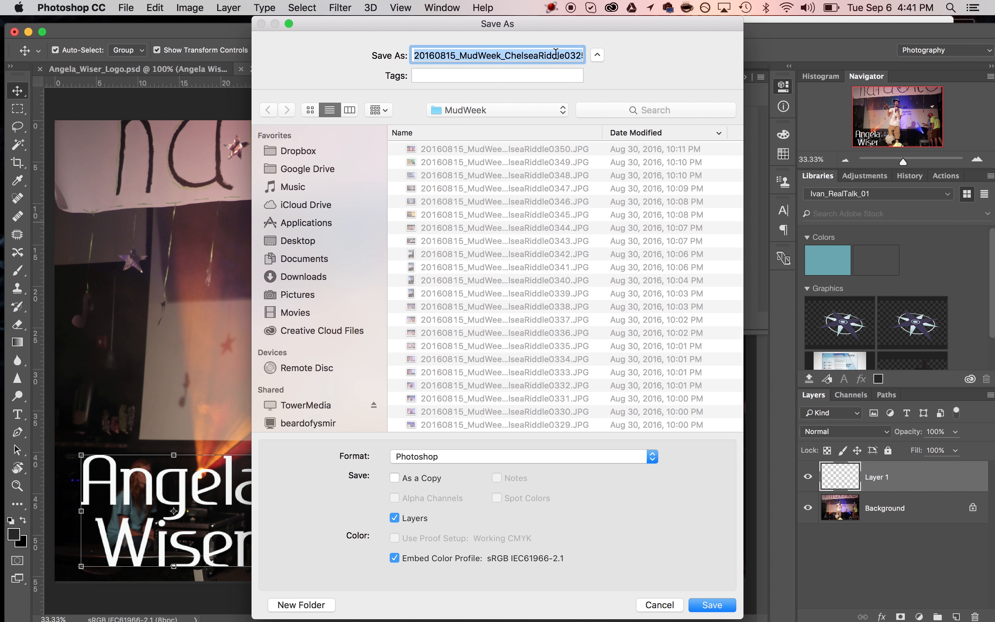
left_click(569, 56)
key("super+Right")
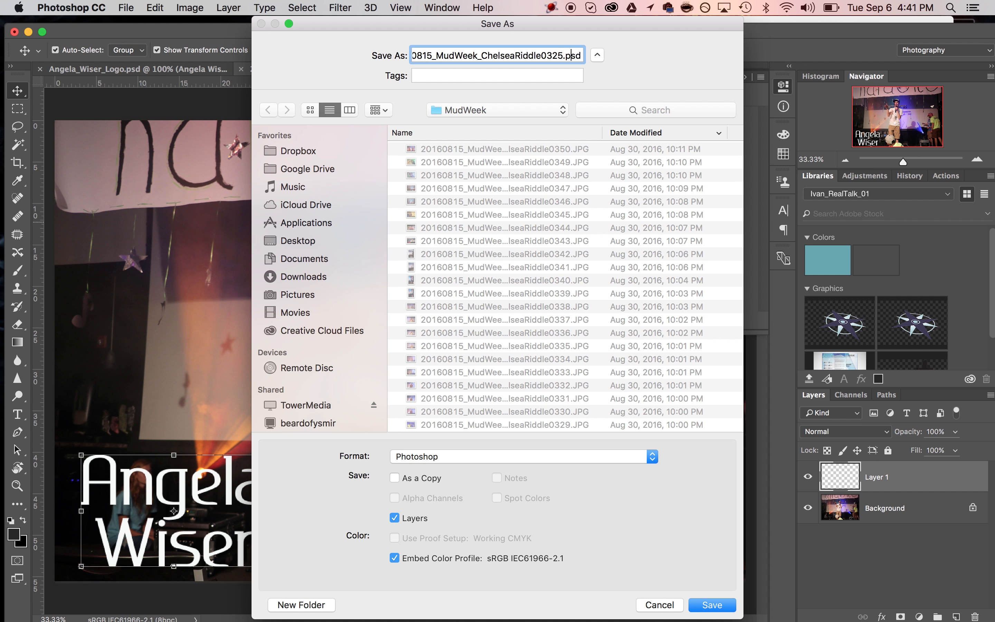
key("Left")
key("Left")
key("Left")
key("Left")
type("_logo")
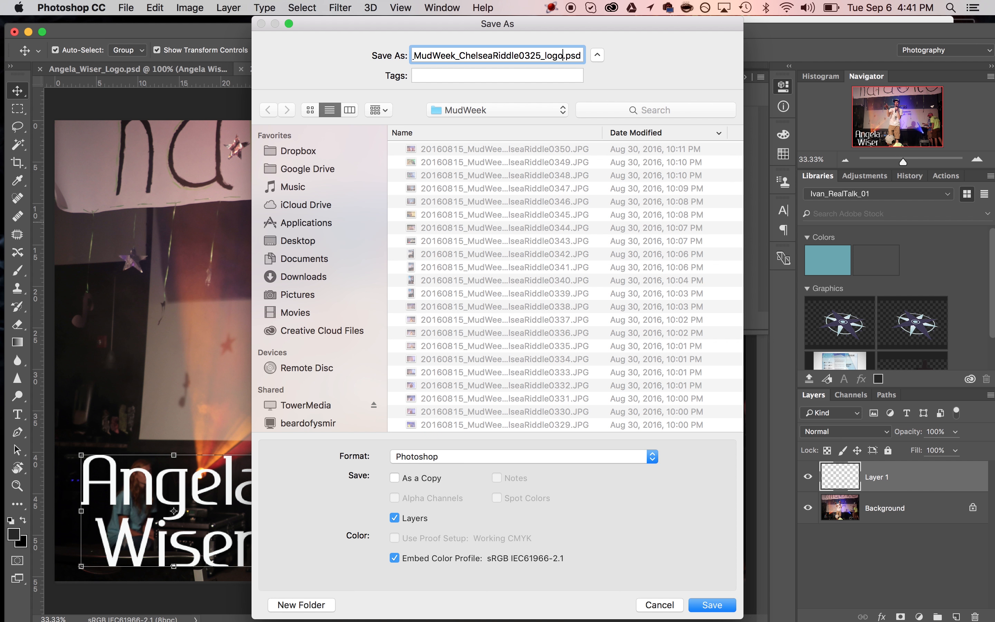
left_click(533, 457)
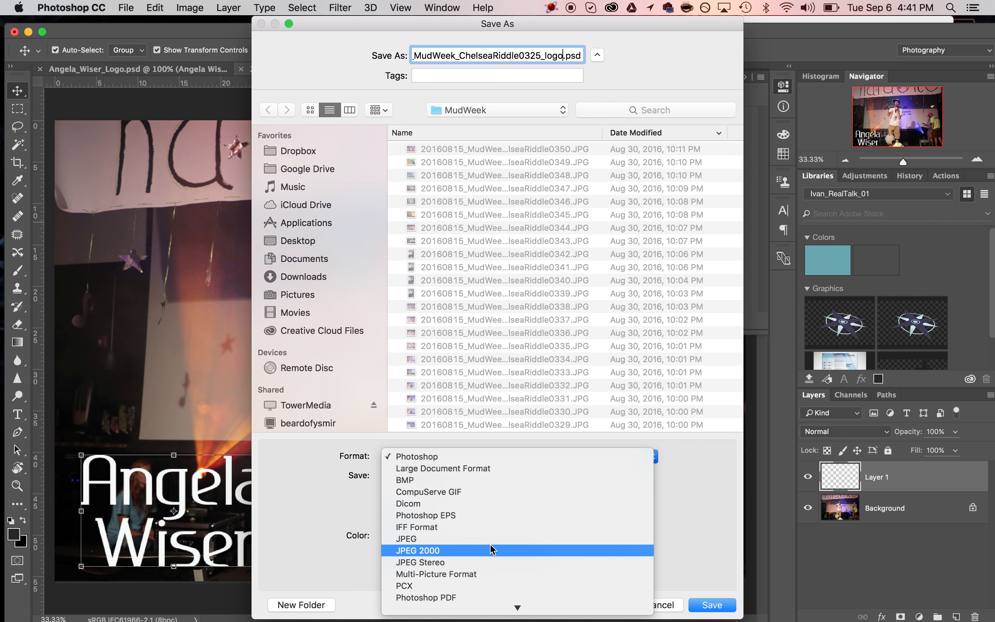